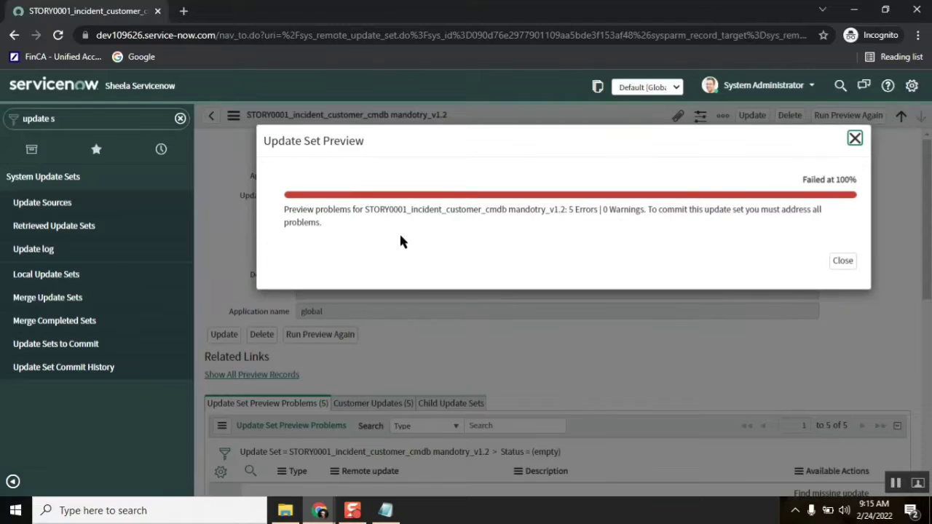
- Close the update set preview result and its error message, and review the listed update set preview problems
left_click(842, 260)
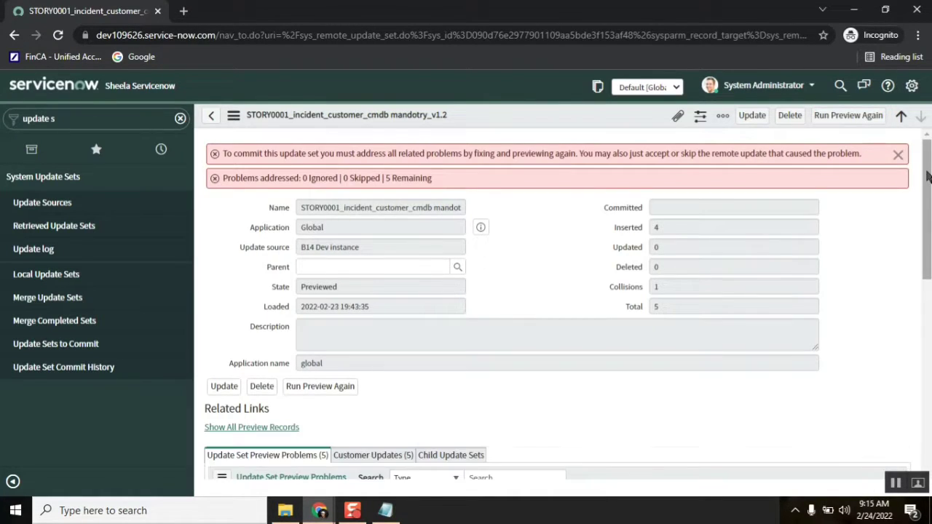
left_click(898, 153)
left_click_drag(928, 173, 915, 284)
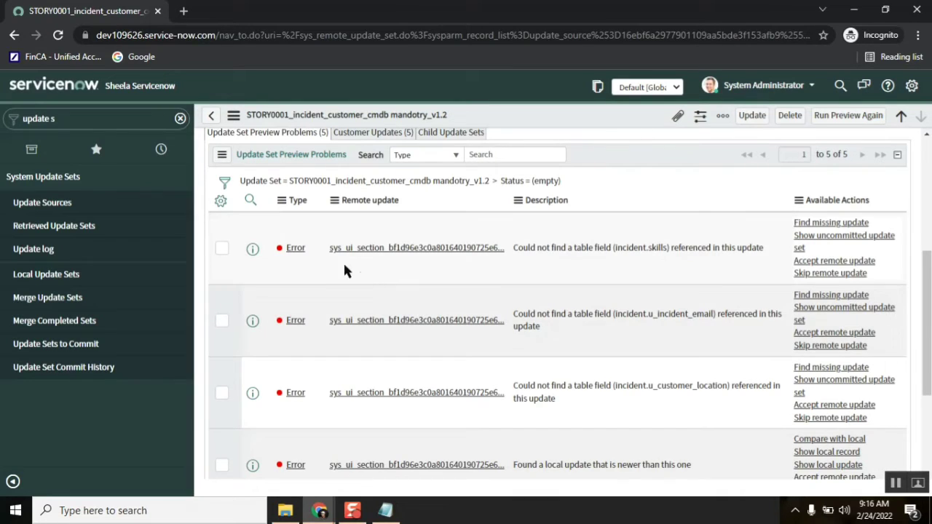
left_click_drag(327, 249, 382, 260)
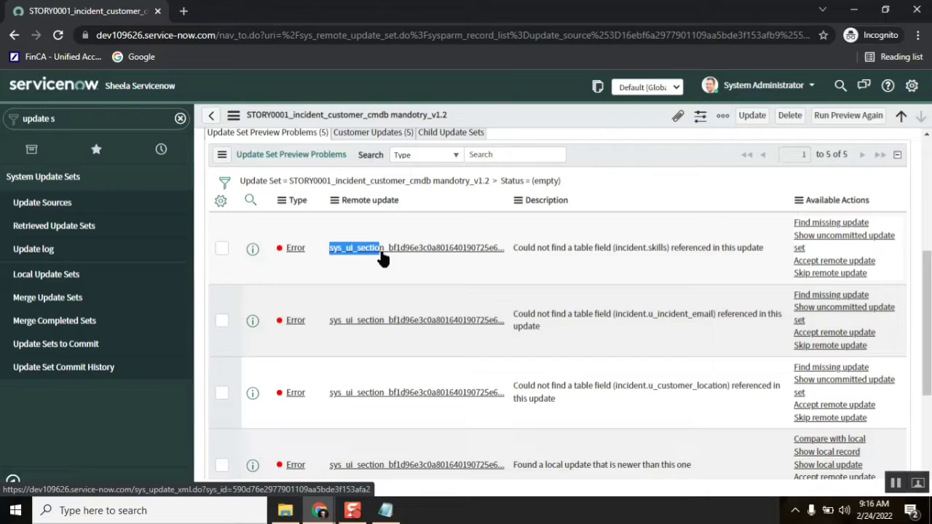
scroll(859, 302, "down", 3)
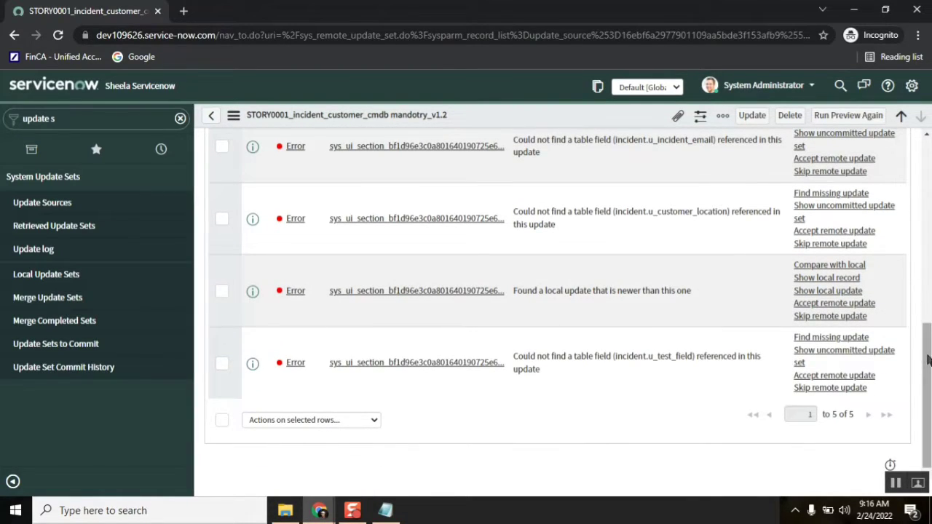
scroll(923, 360, "up", 3)
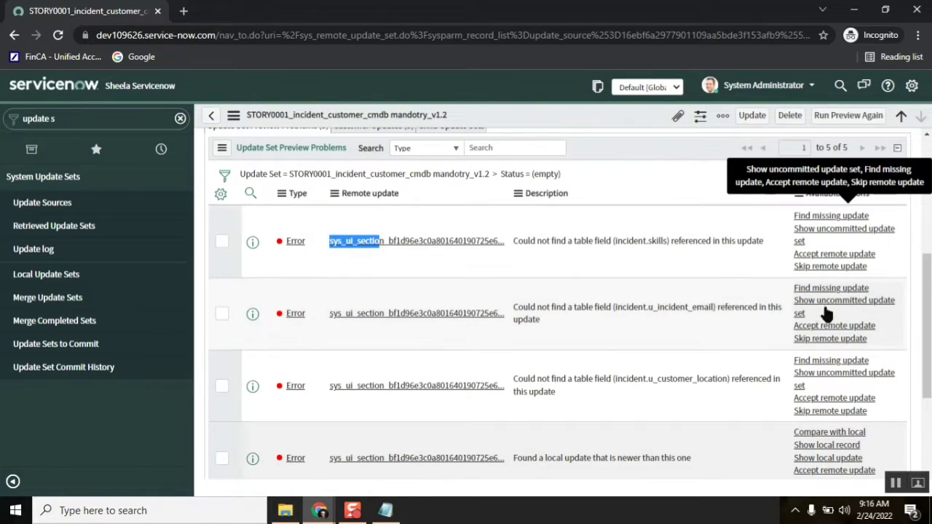
- Look up the missing updates for the incident.skills and incident.u_incident_email preview errors
left_click(826, 216)
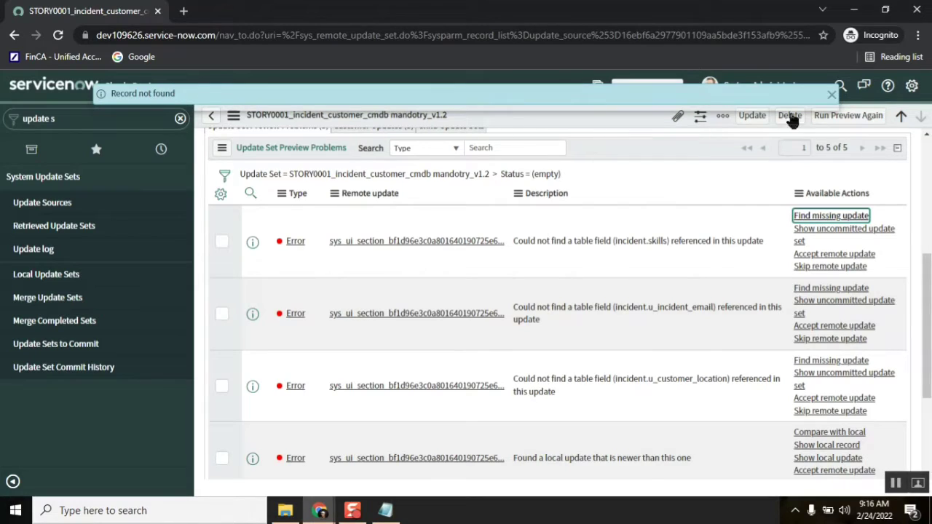
left_click(831, 94)
left_click(814, 293)
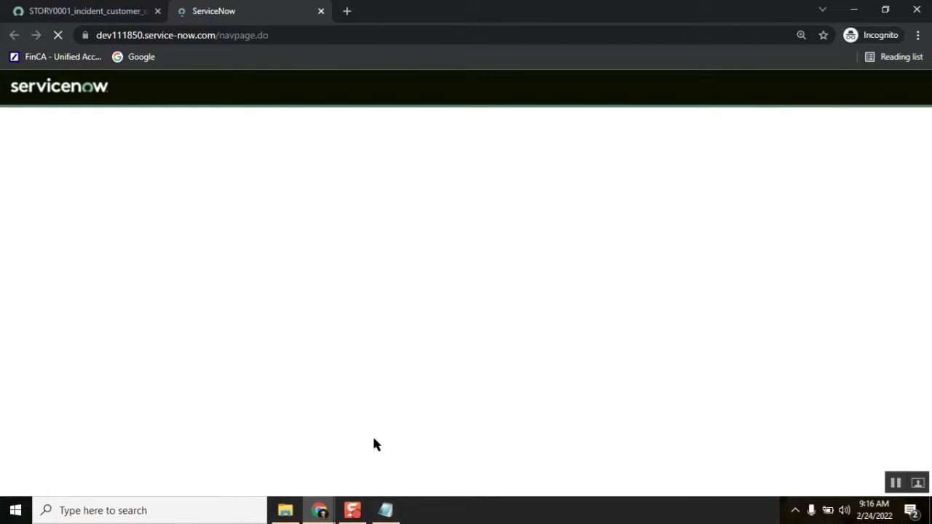
- Switch to the ServiceNow developer site and copy the admin password of instance dev111850
mouse_move(319, 514)
left_click(102, 449)
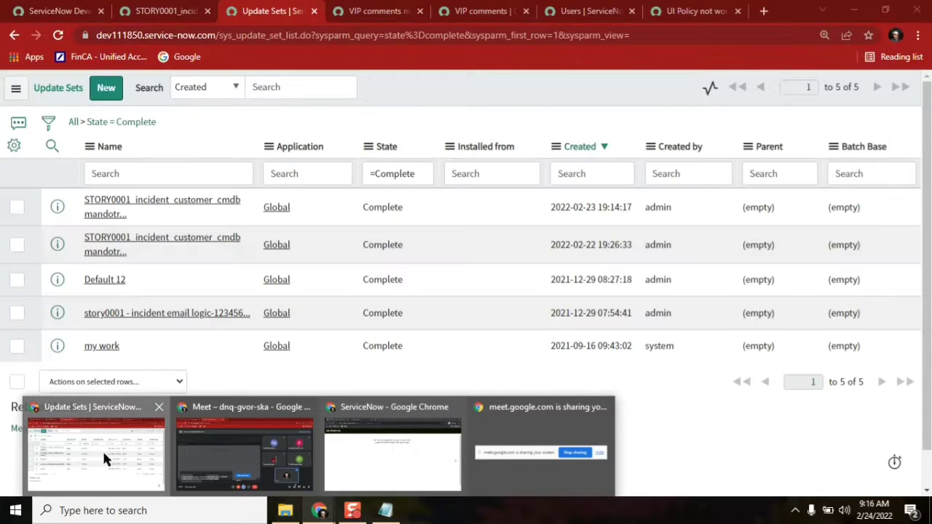
left_click(55, 12)
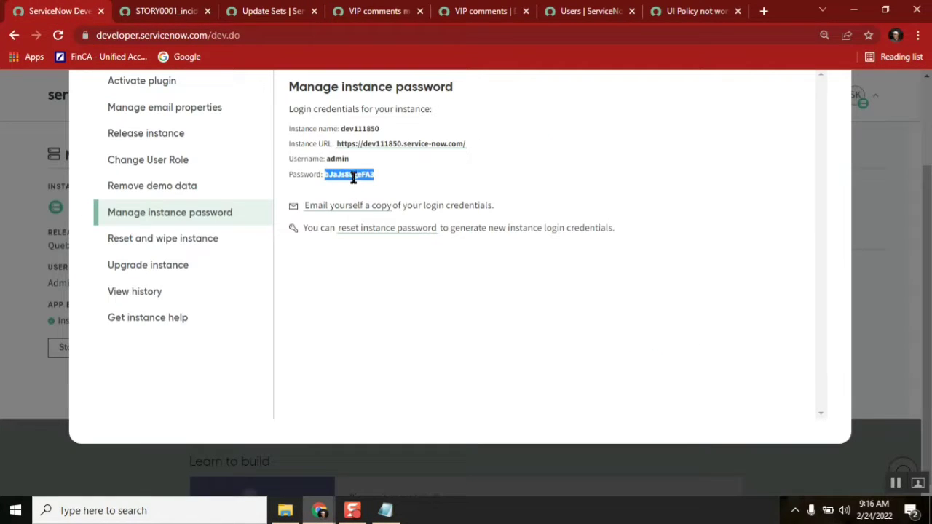
right_click(350, 176)
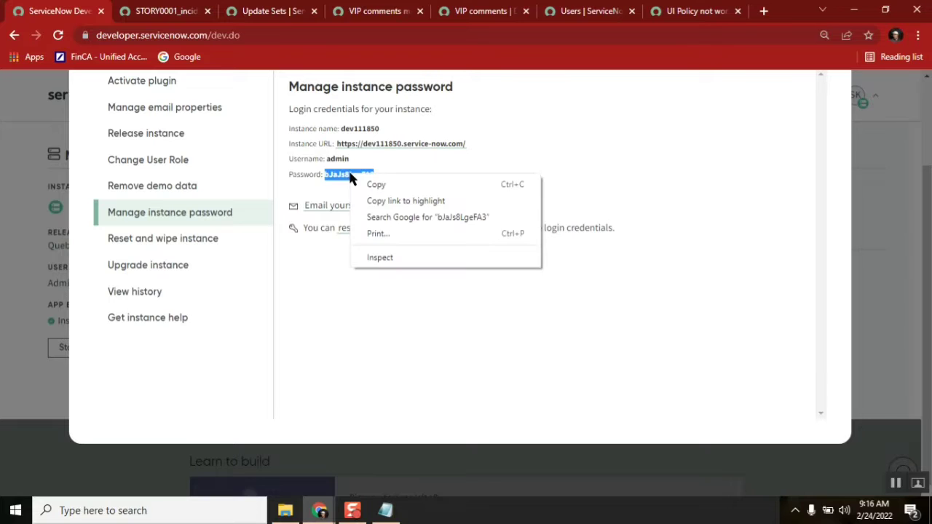
left_click(376, 186)
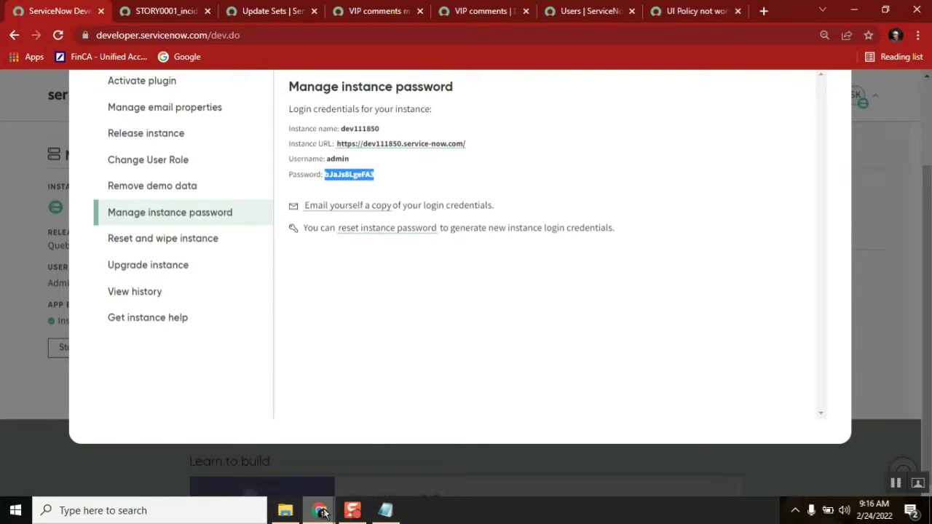
- Return to the dev111850 login page and log in as admin with the copied account password
mouse_move(325, 513)
left_click(381, 476)
left_click(149, 154)
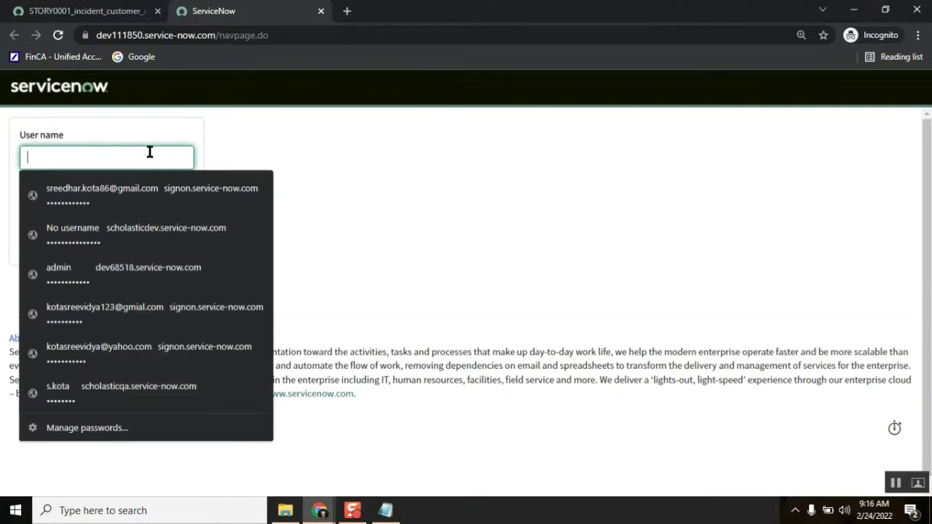
type("s")
key("BackSpace")
type("ad")
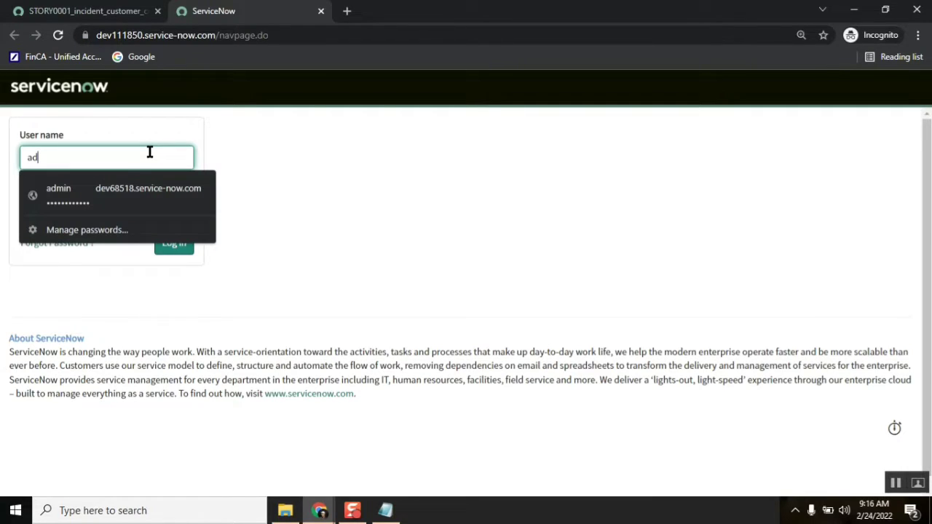
type("min")
left_click(328, 192)
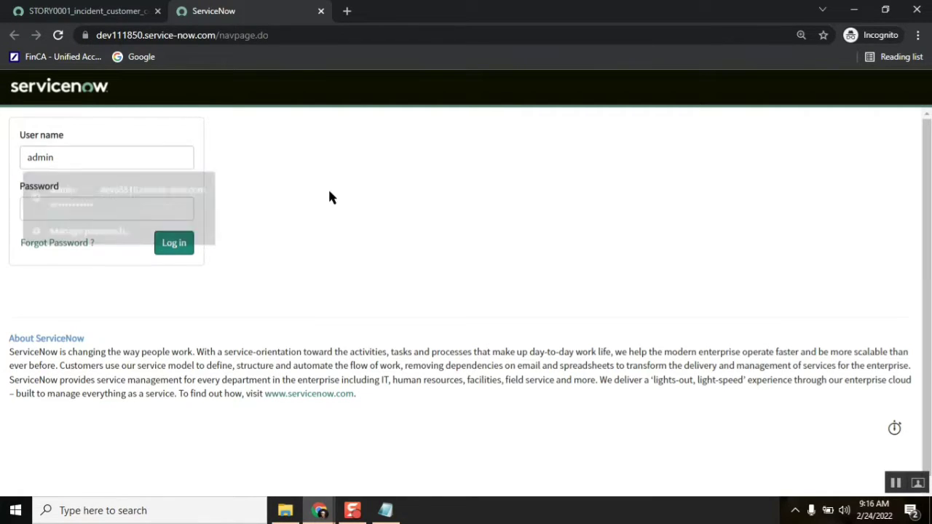
left_click(89, 210)
key("ctrl+v")
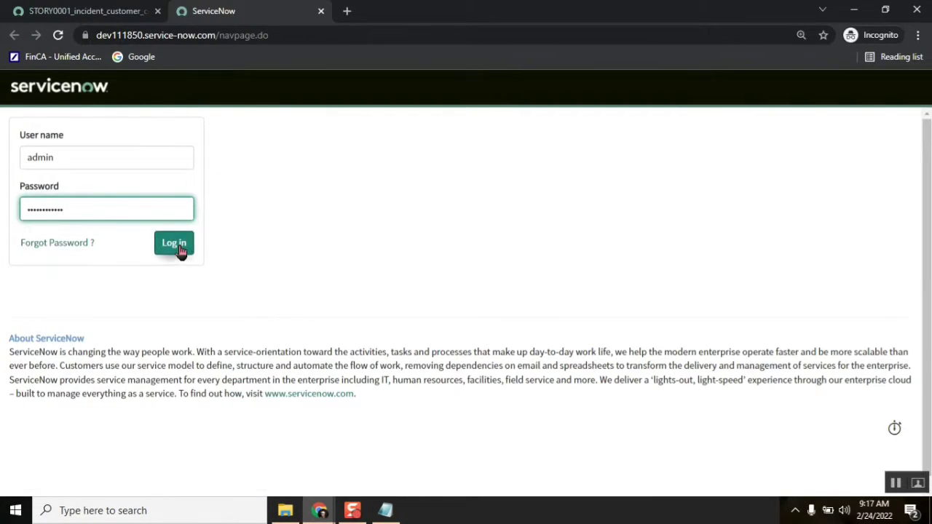
- Compare the incident.u_incident_email error with the customer update record found on the source instance
left_click(109, 11)
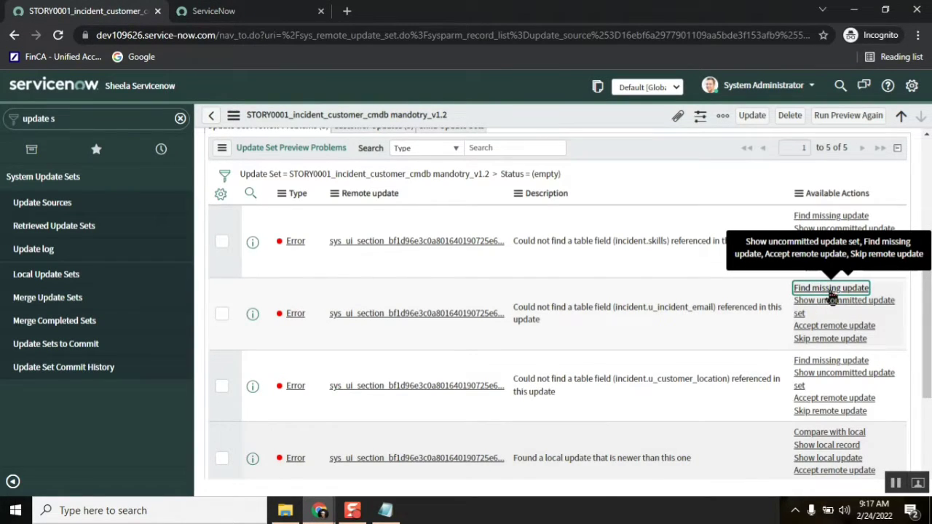
left_click(233, 13)
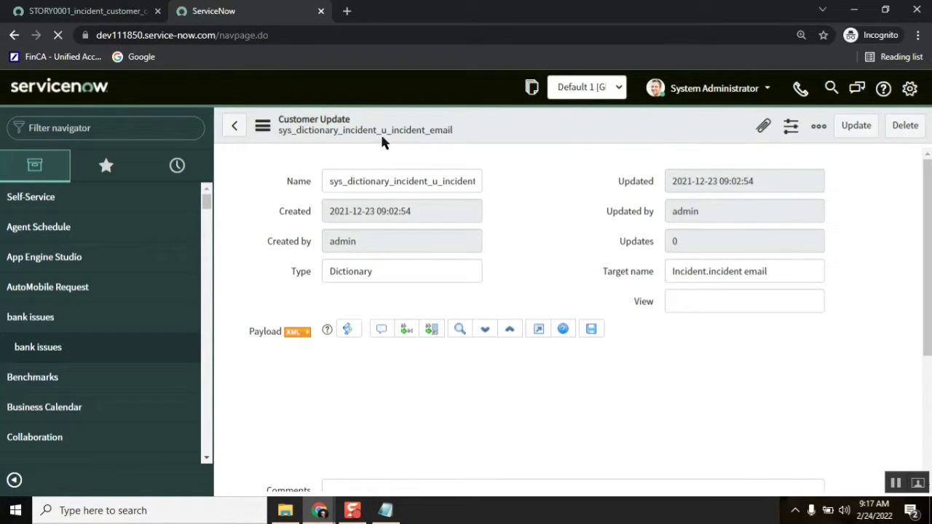
left_click_drag(453, 131, 381, 132)
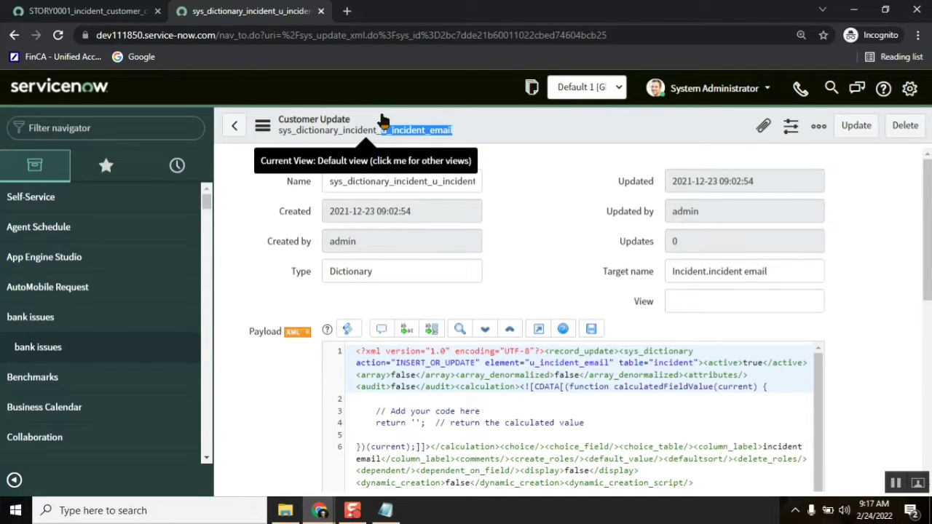
- Find the missing update for the incident.u_customer_location error and check the customer update's name
left_click(87, 13)
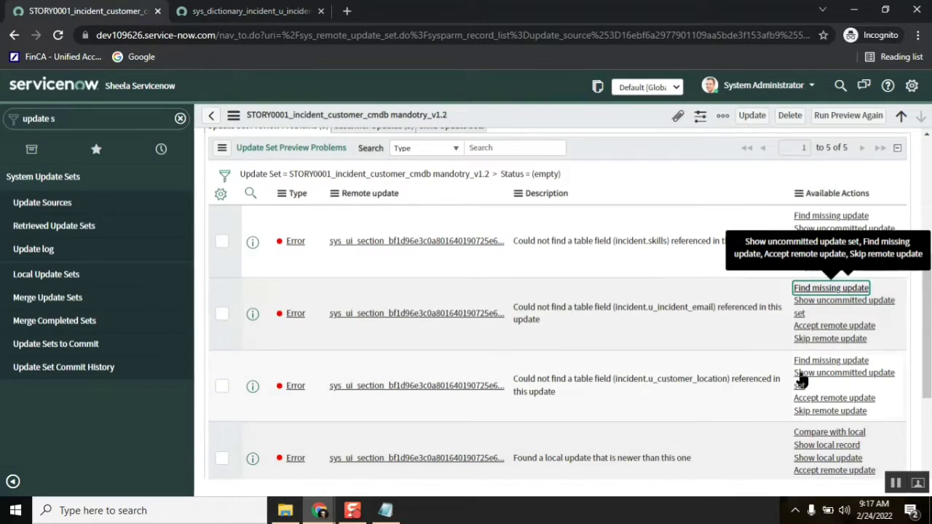
left_click(834, 362)
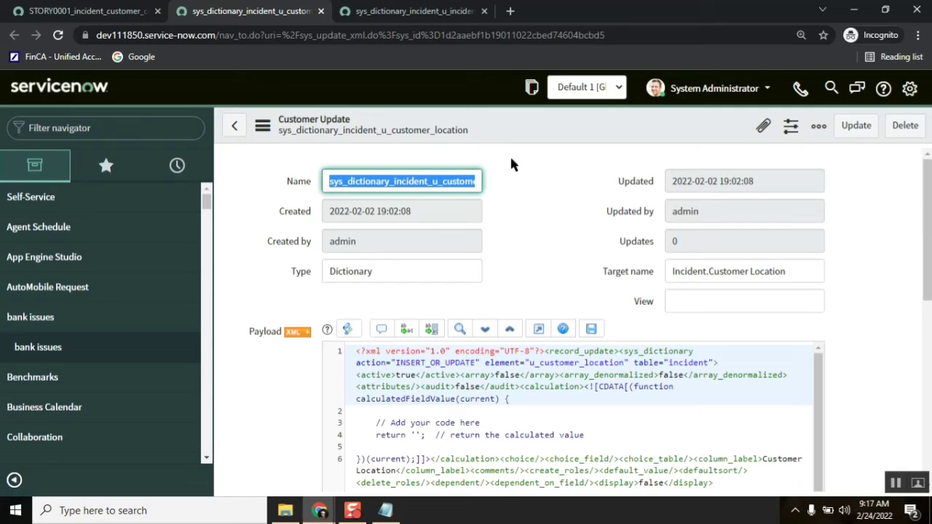
left_click_drag(470, 129, 347, 134)
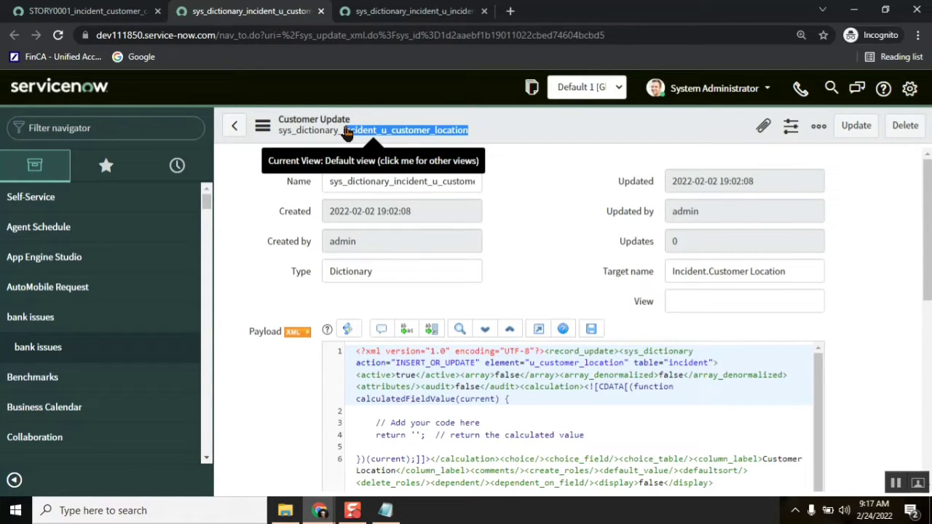
- Find the missing update for the incident.u_test_field error on the source instance
left_click(113, 16)
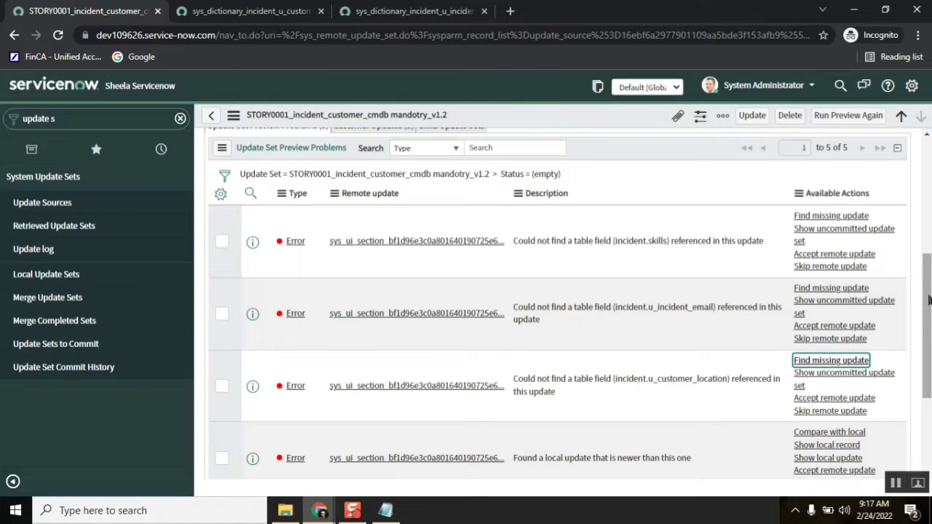
left_click_drag(928, 300, 928, 368)
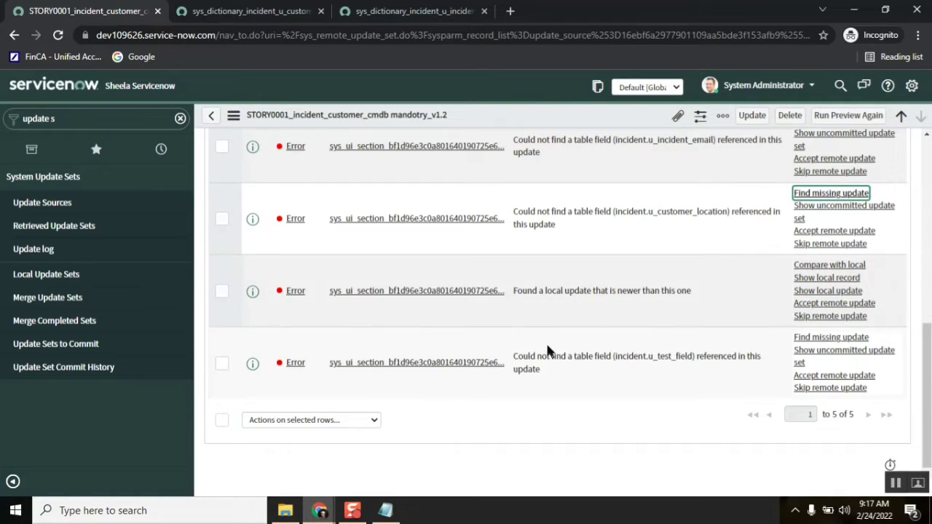
left_click(810, 339)
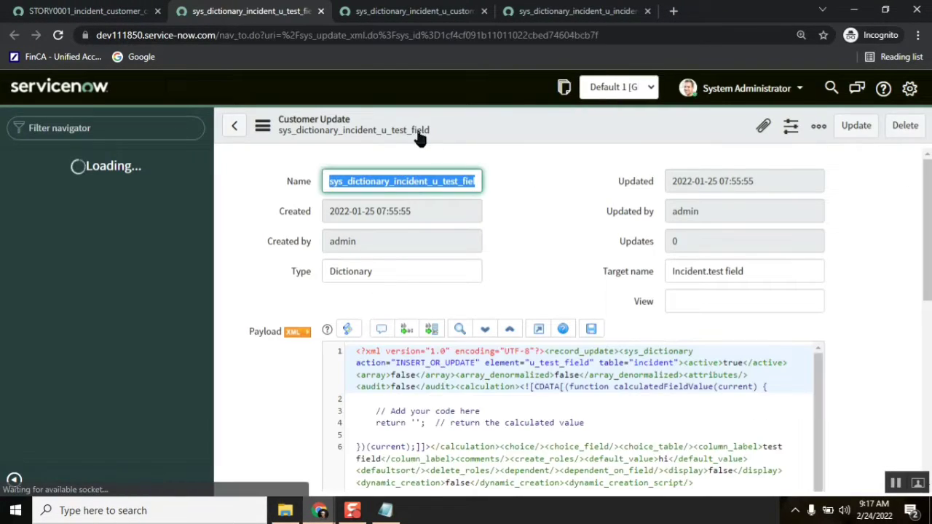
- Compare the remote update with the newer local update through to the end of the XML, and return to the update set
left_click(139, 11)
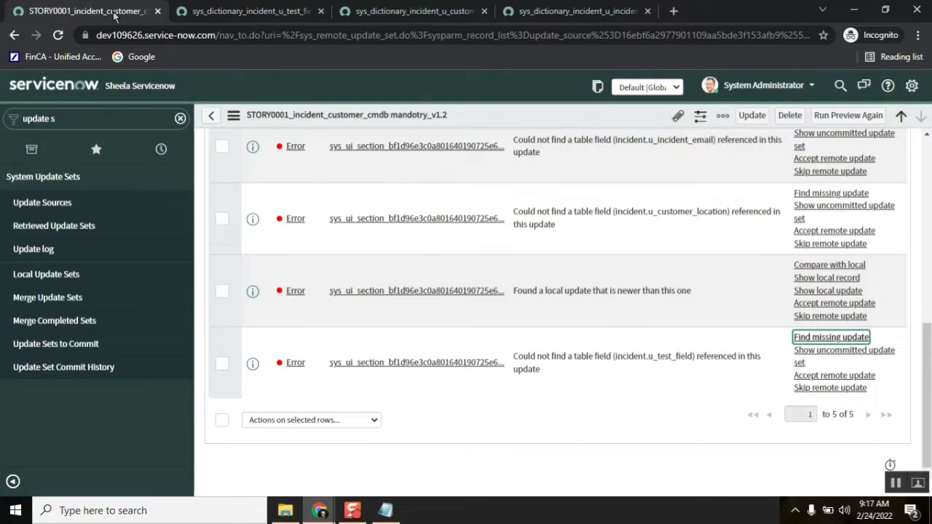
left_click(824, 268)
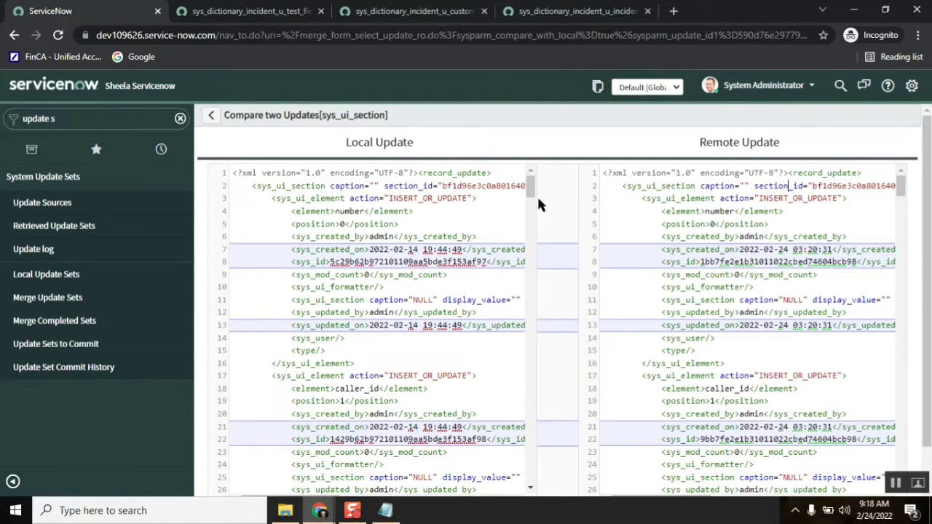
left_click_drag(530, 186, 522, 490)
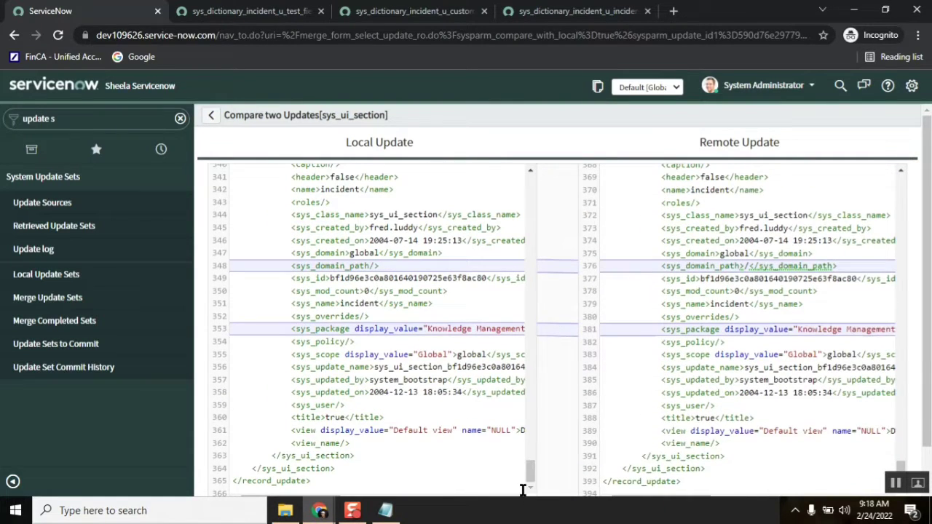
left_click(211, 118)
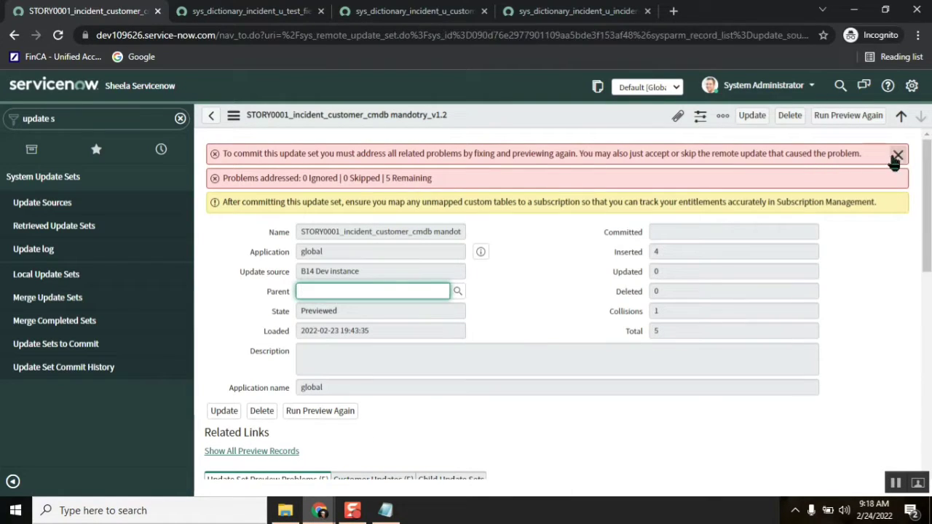
- Look up the missing update for the incident.skills error again and examine the table field named in its description
left_click(898, 155)
scroll(928, 175, "down", 6)
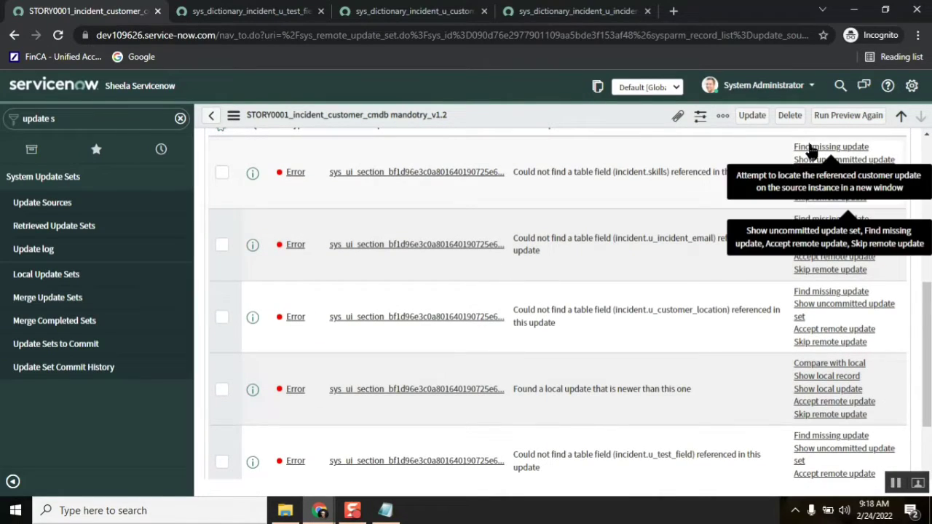
left_click(811, 147)
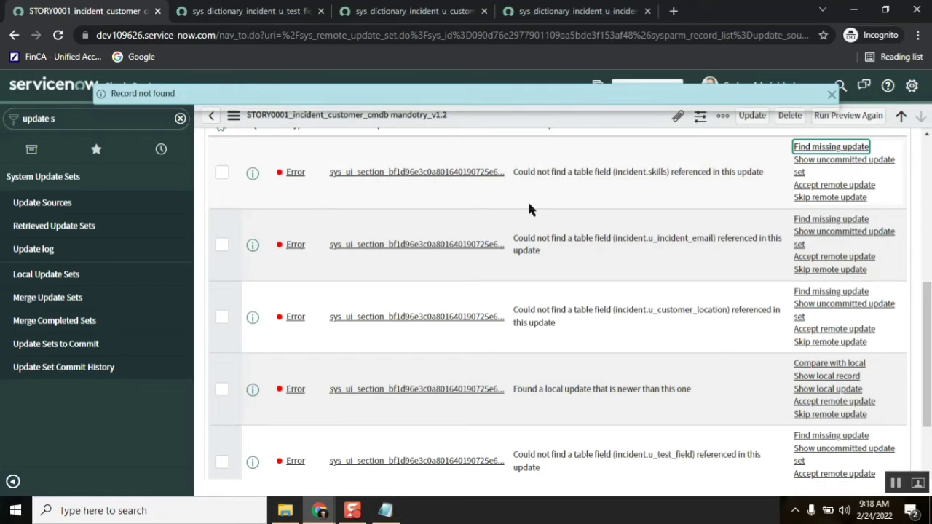
left_click(832, 95)
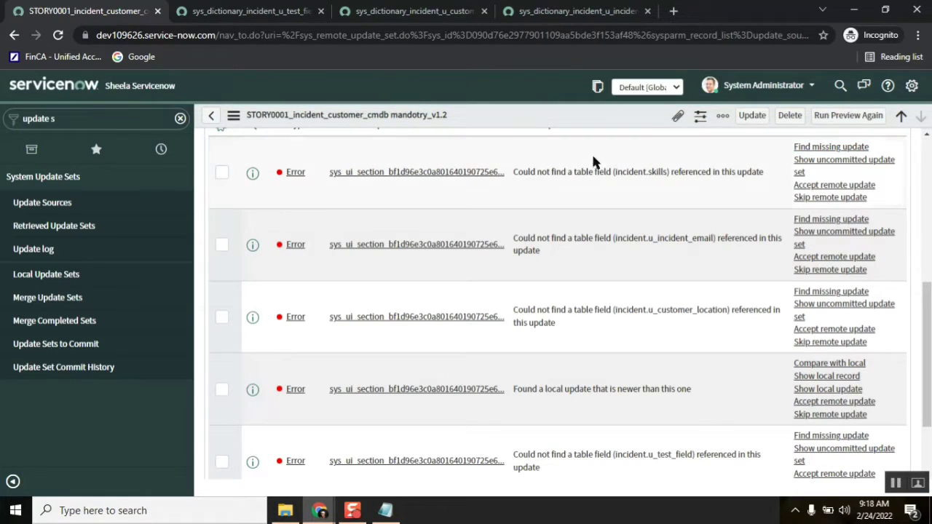
left_click_drag(665, 169, 650, 169)
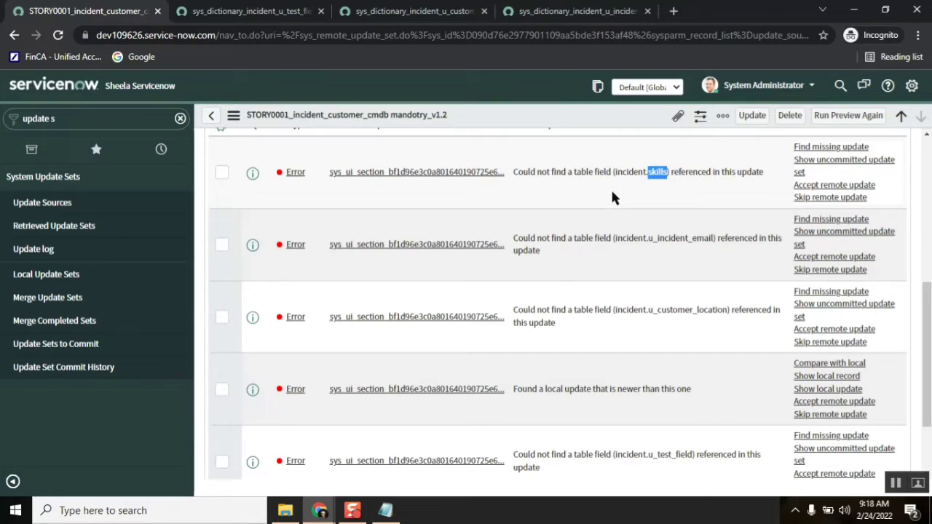
left_click_drag(611, 182, 575, 149)
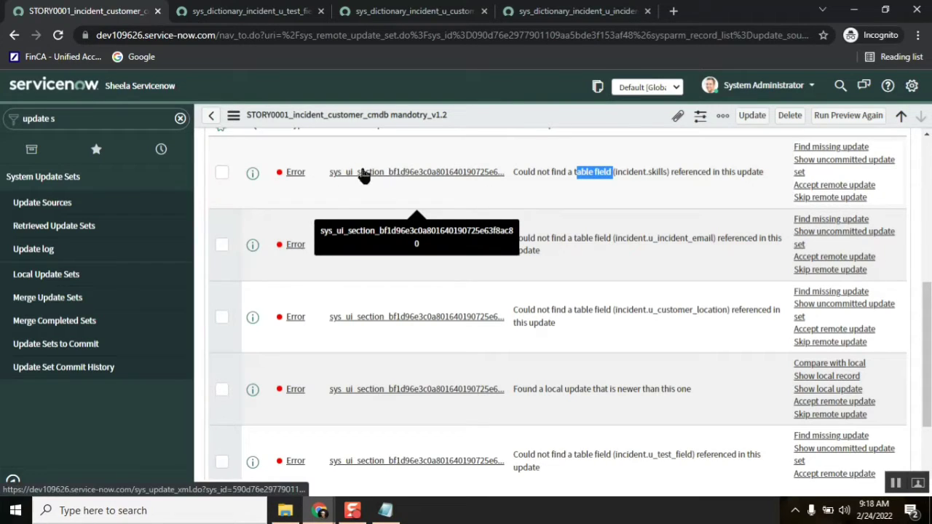
- Open a new incident record in a separate tab on the dev109626 instance and bring up its form layout configuration
left_click(179, 119)
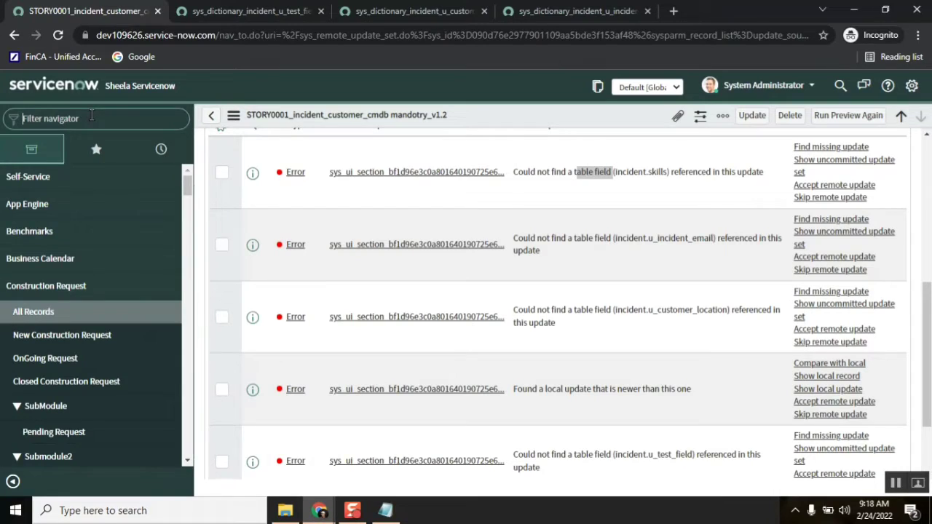
type("Inci")
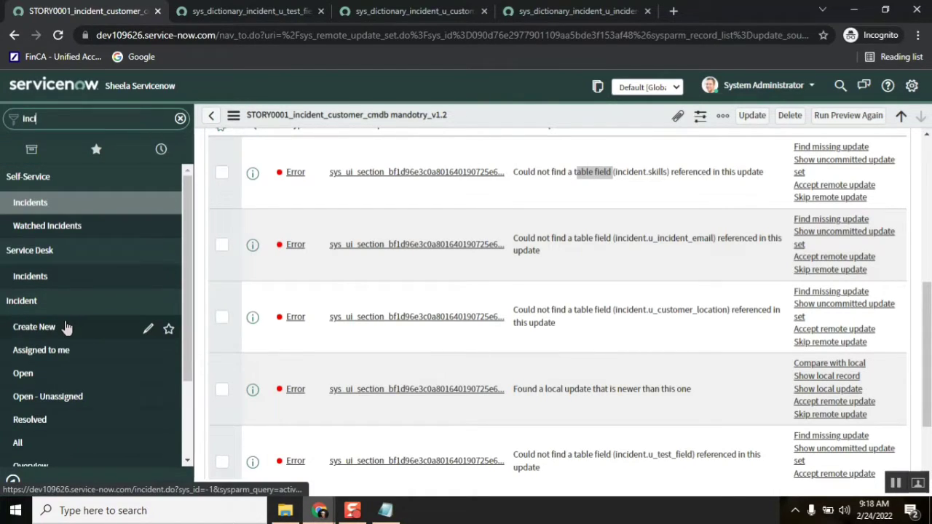
middle_click(64, 327)
left_click(346, 11)
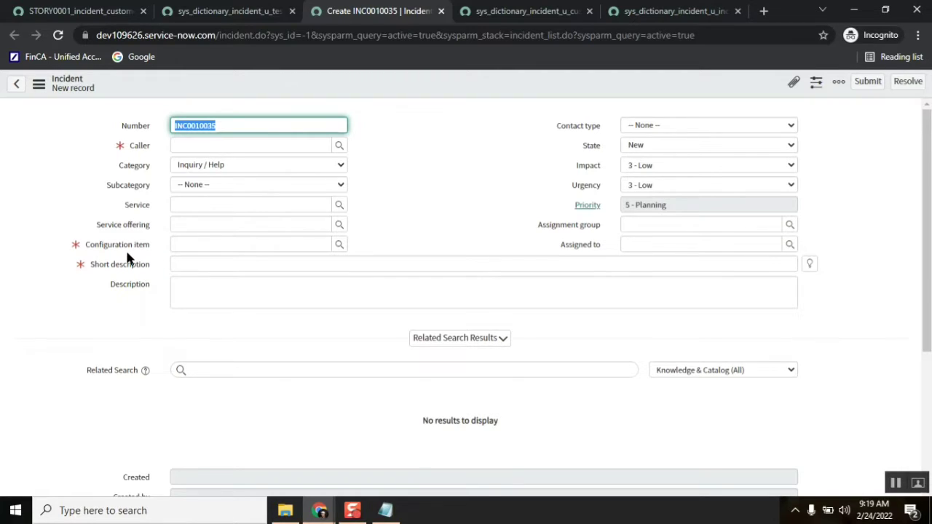
right_click(401, 87)
mouse_move(439, 120)
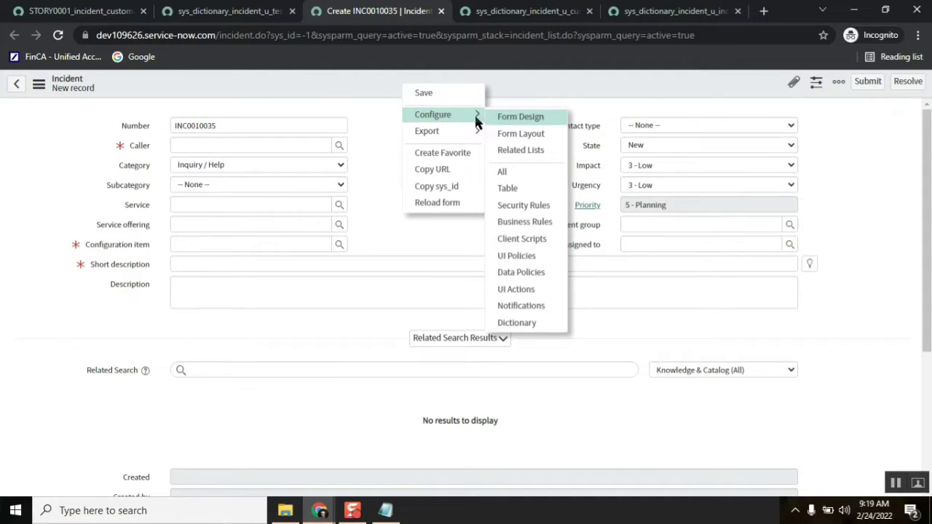
left_click(535, 140)
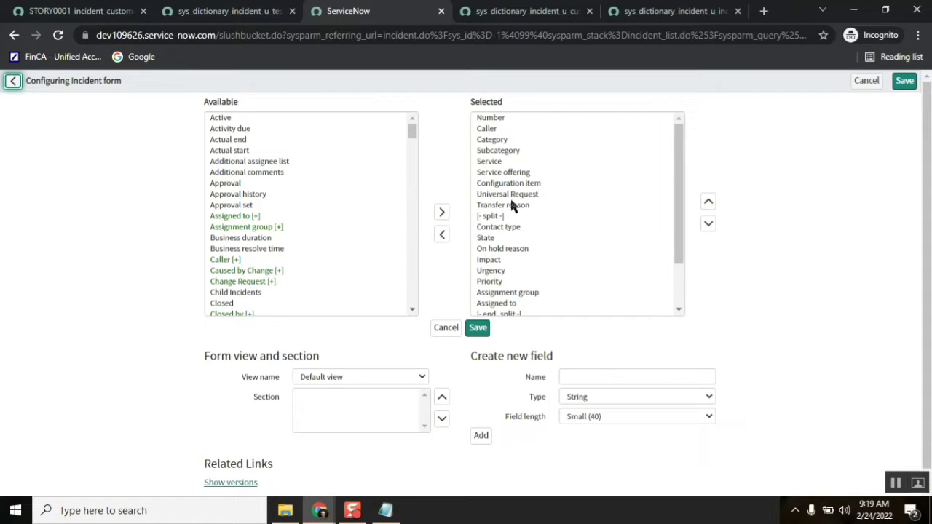
- Examine the selected fields of the Incident section, including Transfer reason and Configuration item
left_click(513, 204)
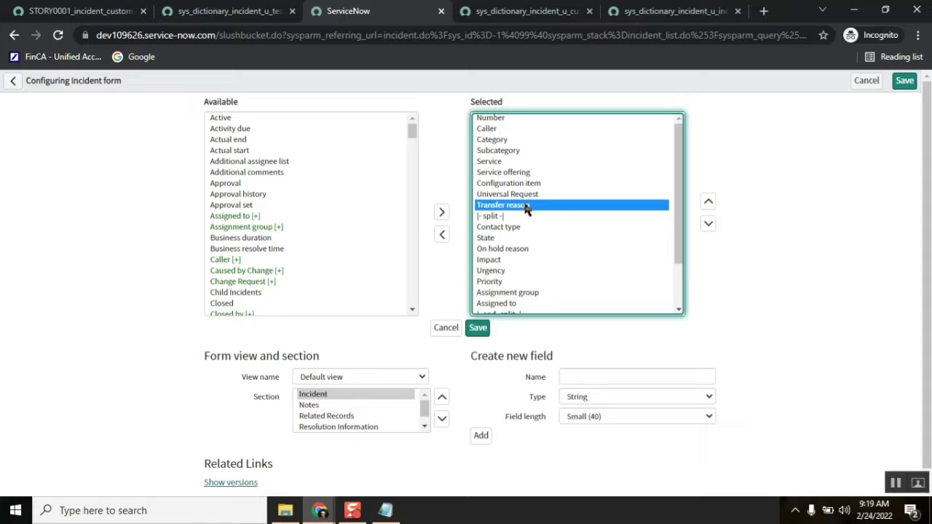
left_click(519, 185)
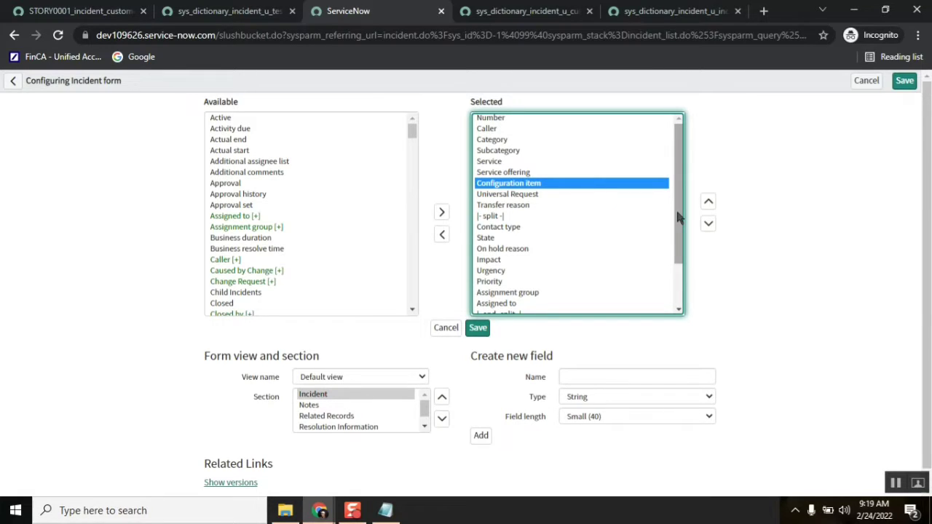
left_click_drag(677, 217, 682, 133)
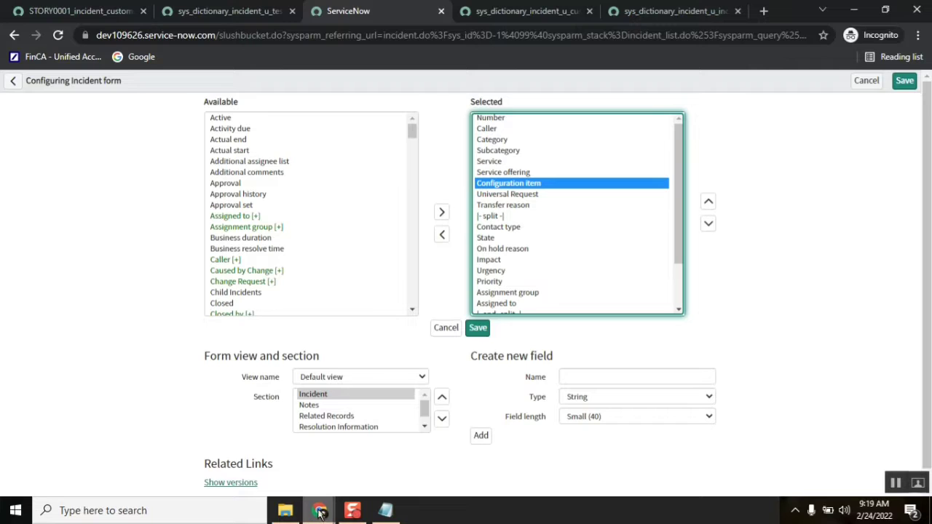
- Review the update set's customer updates on the dev111850 instance and open the Incident.VIP comments field label record in a separate tab
mouse_move(321, 513)
left_click(134, 431)
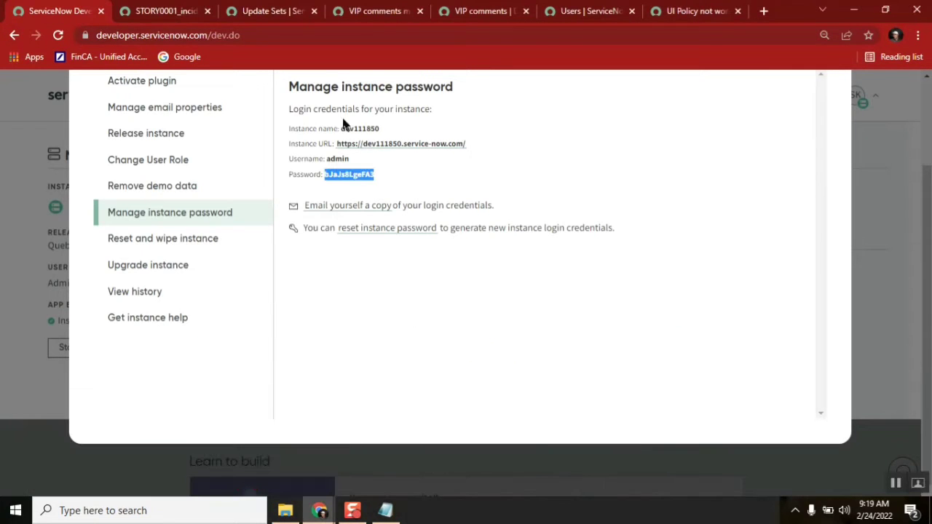
left_click(172, 10)
scroll(928, 325, "down", 3)
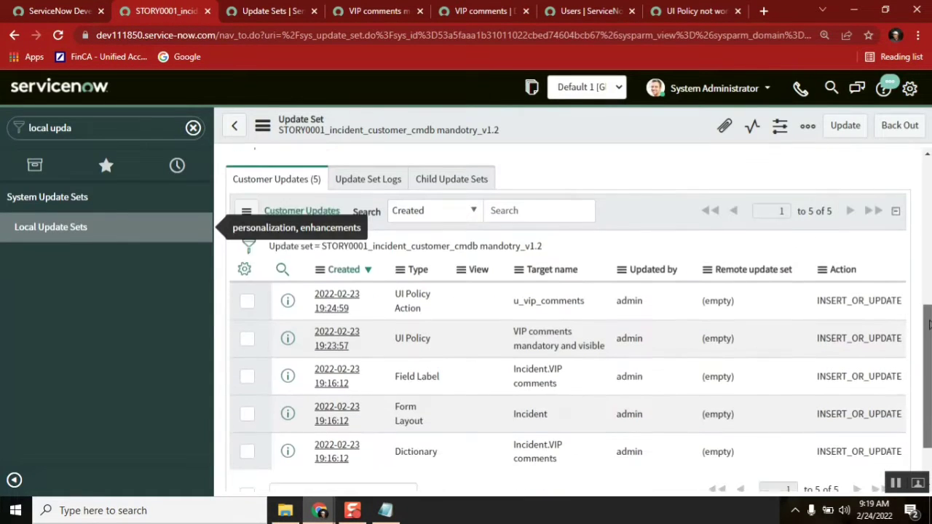
left_click_drag(454, 324, 318, 328)
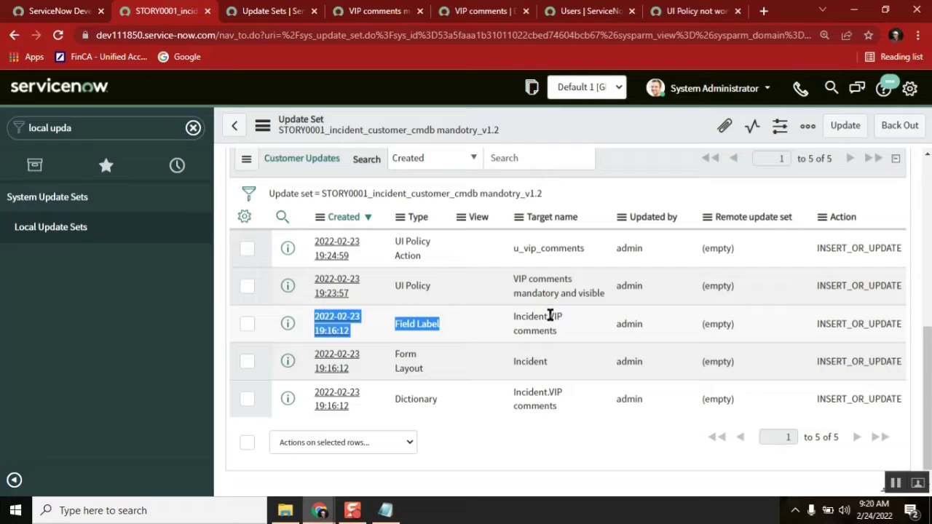
left_click(475, 460)
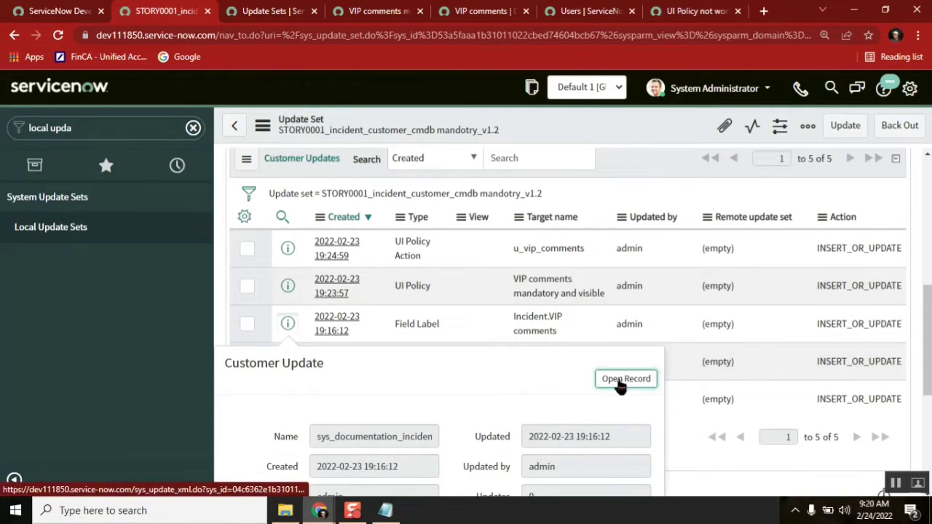
middle_click(644, 380)
- Check the incident form layout on dev109626 again and return to the update set on dev111850
mouse_move(320, 513)
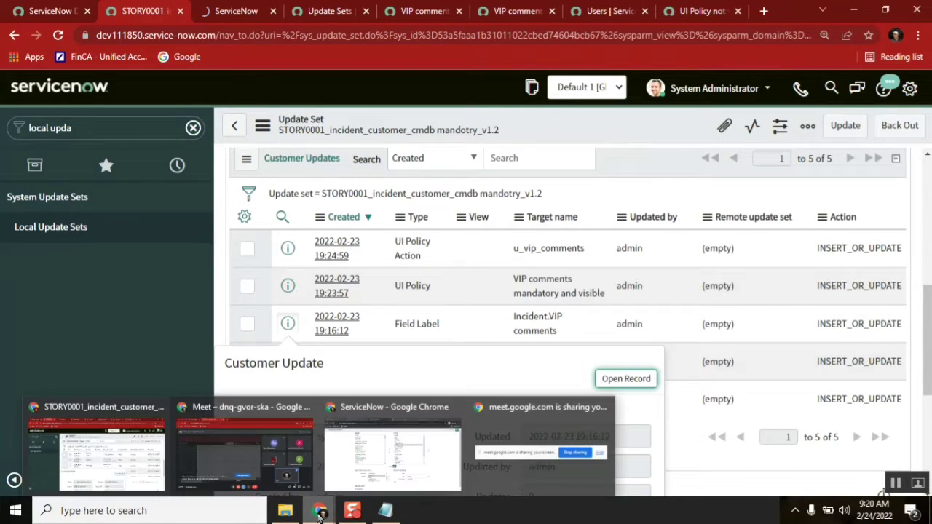
left_click(374, 474)
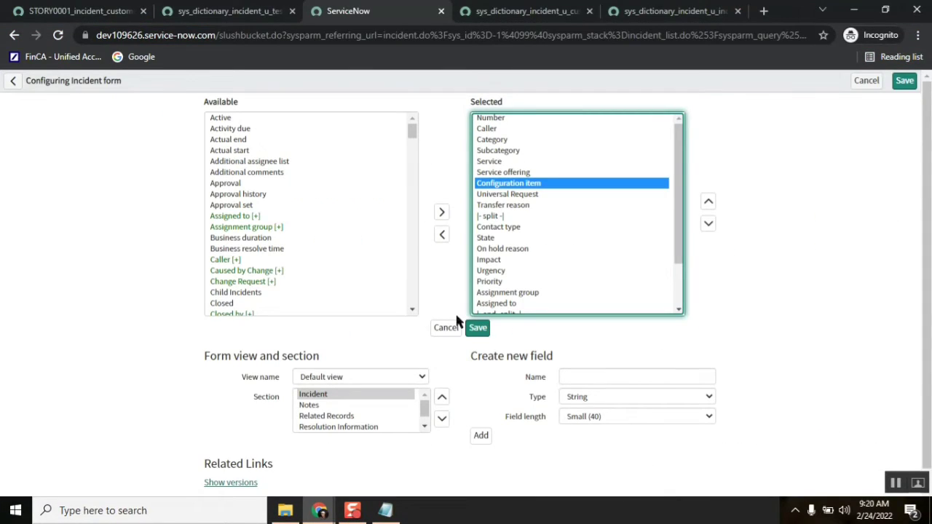
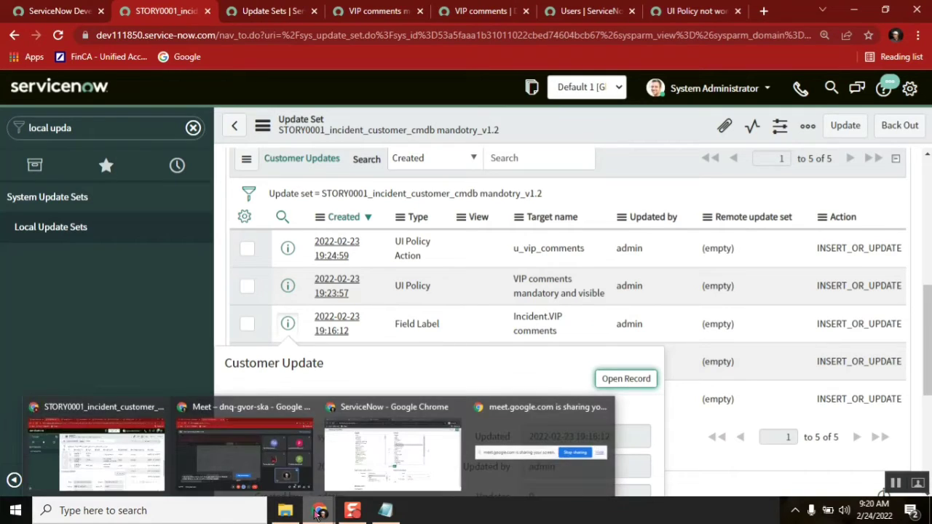
left_click(401, 454)
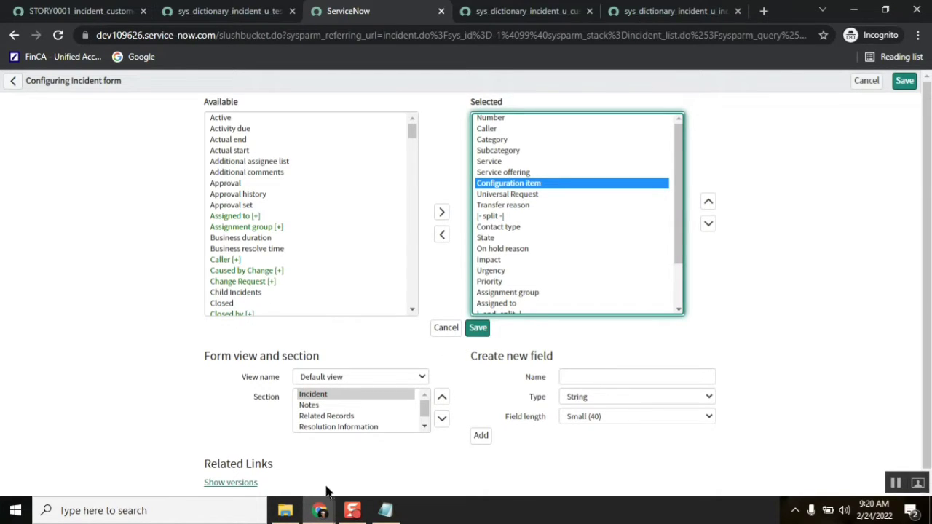
left_click(321, 509)
left_click(117, 435)
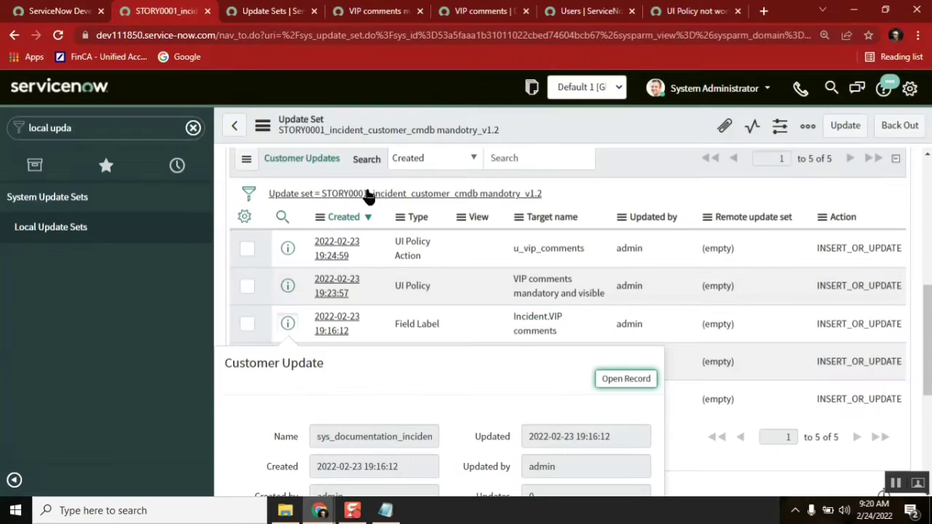
- Open a new incident record in a separate tab on the dev111850 instance and bring up its form layout configuration
left_click(193, 128)
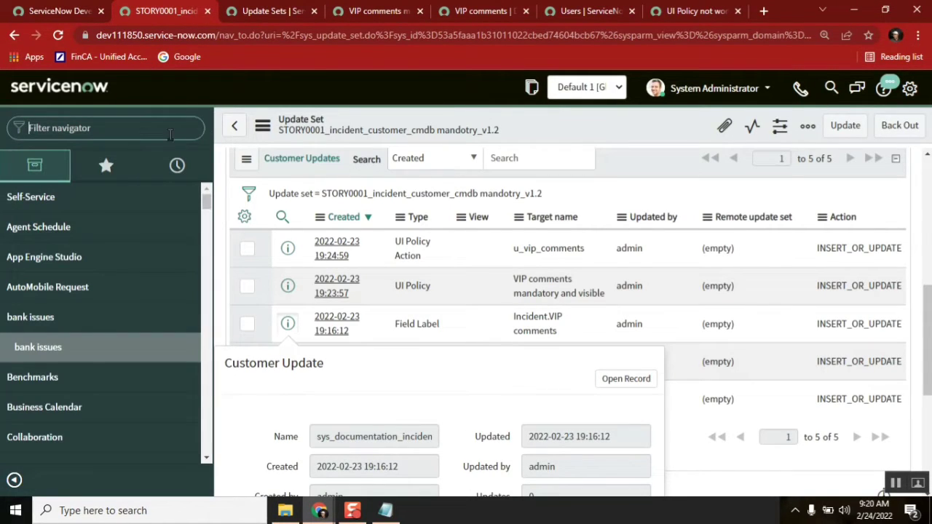
type("inci")
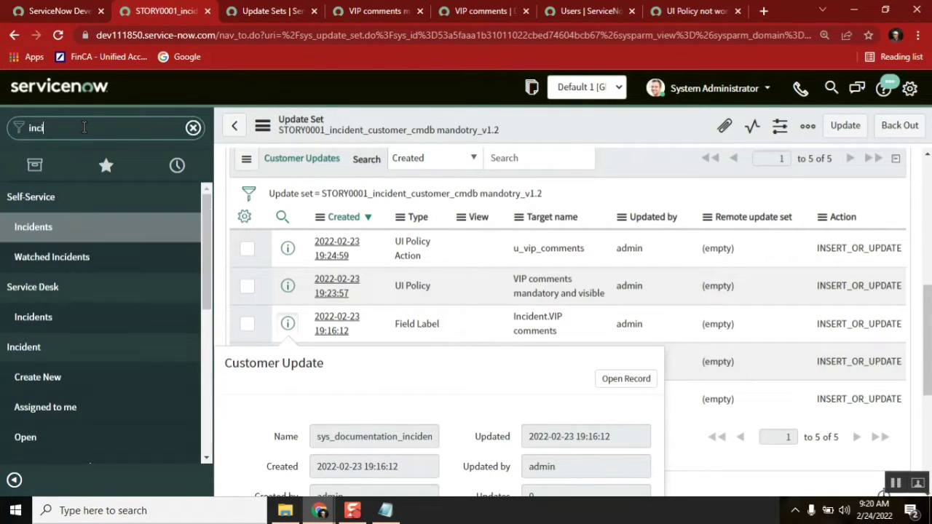
middle_click(56, 376)
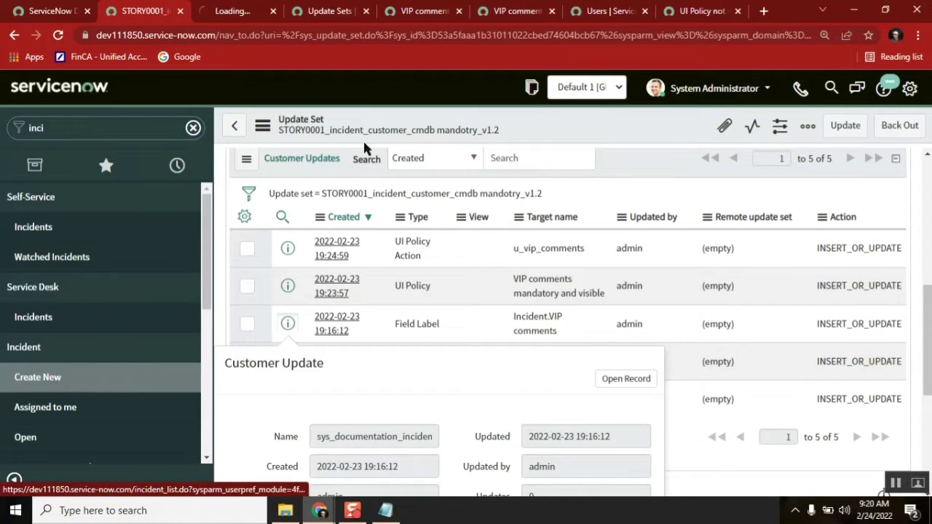
left_click(232, 12)
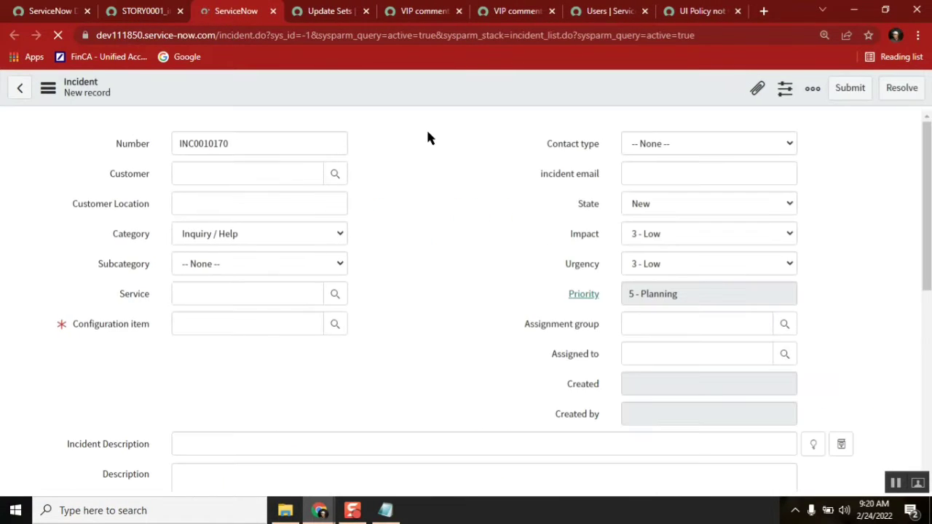
right_click(360, 82)
mouse_move(405, 119)
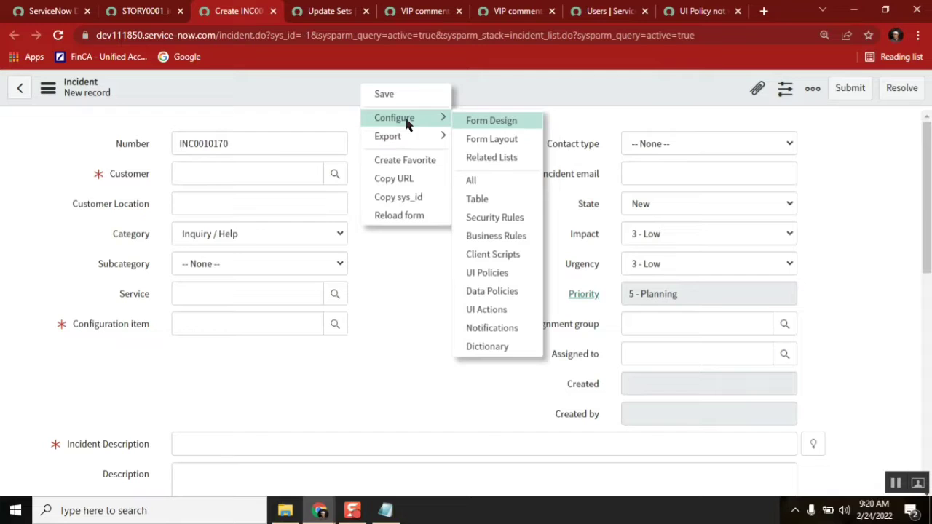
left_click(488, 140)
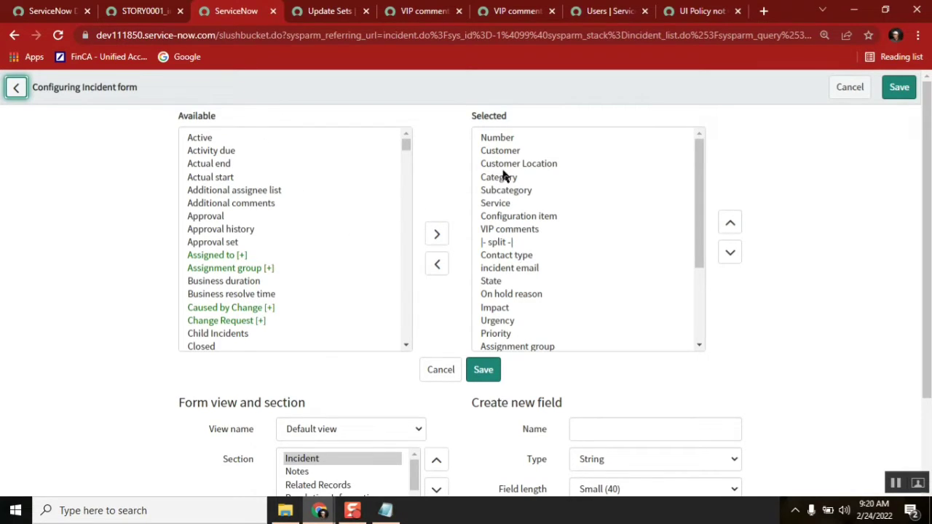
- Compare the selected fields of the incident form layouts on dev111850 and dev109626
mouse_move(321, 513)
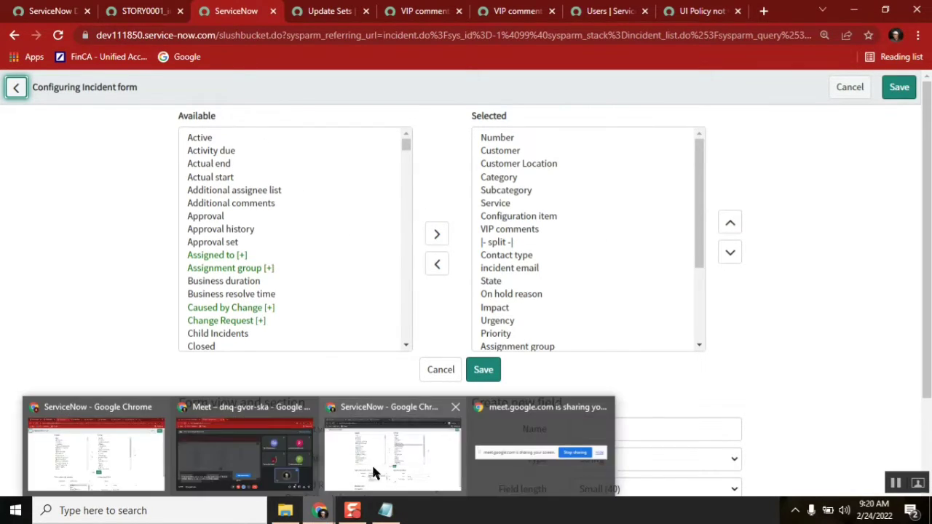
left_click(389, 453)
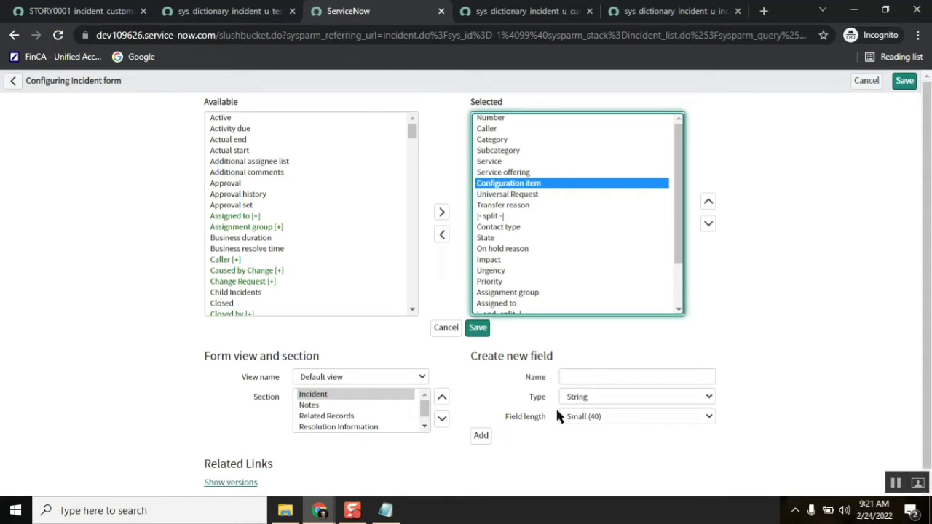
key("alt+Tab")
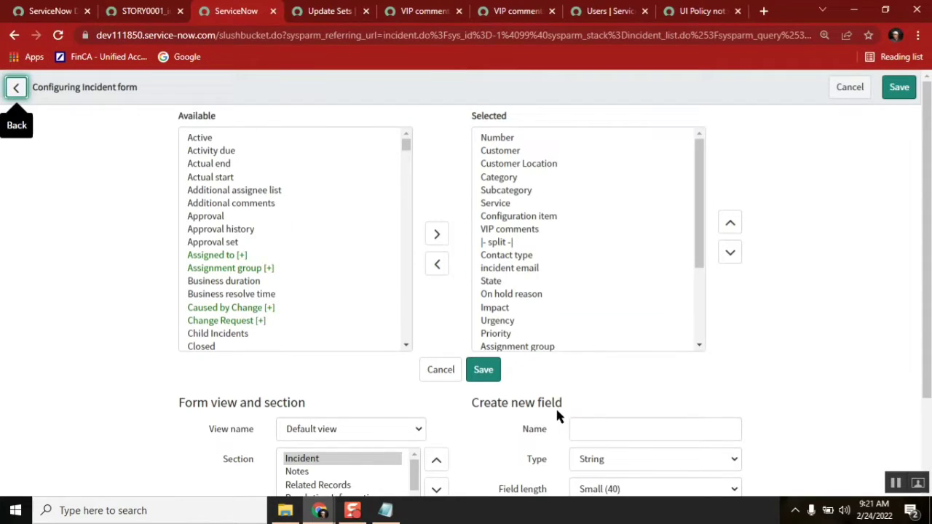
mouse_move(322, 511)
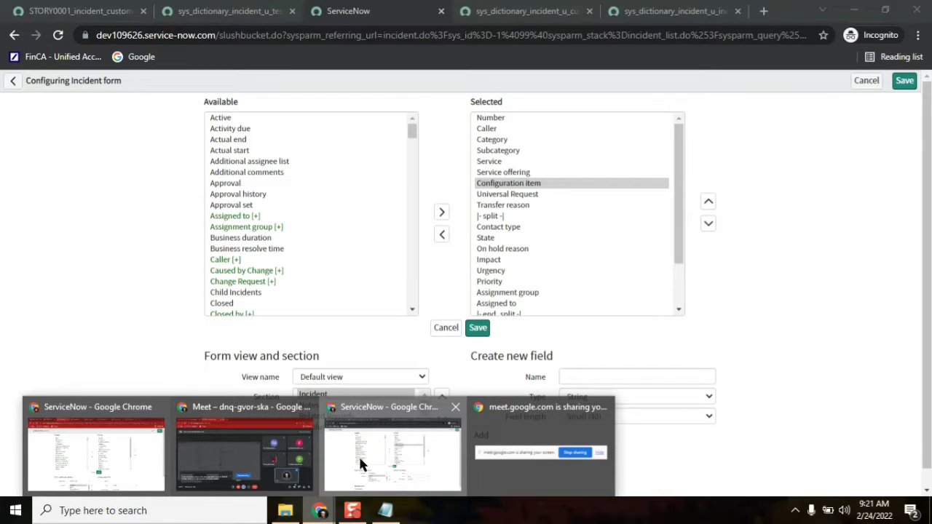
left_click(358, 454)
- Reorder the browser tabs to place the u_test_field customer update after the form layout, and review that update
left_click_drag(253, 14, 357, 14)
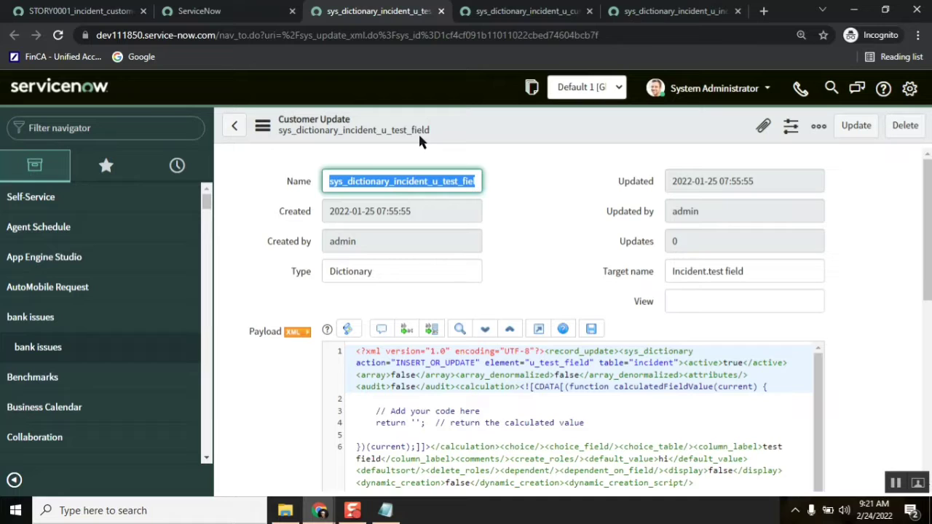
mouse_move(320, 511)
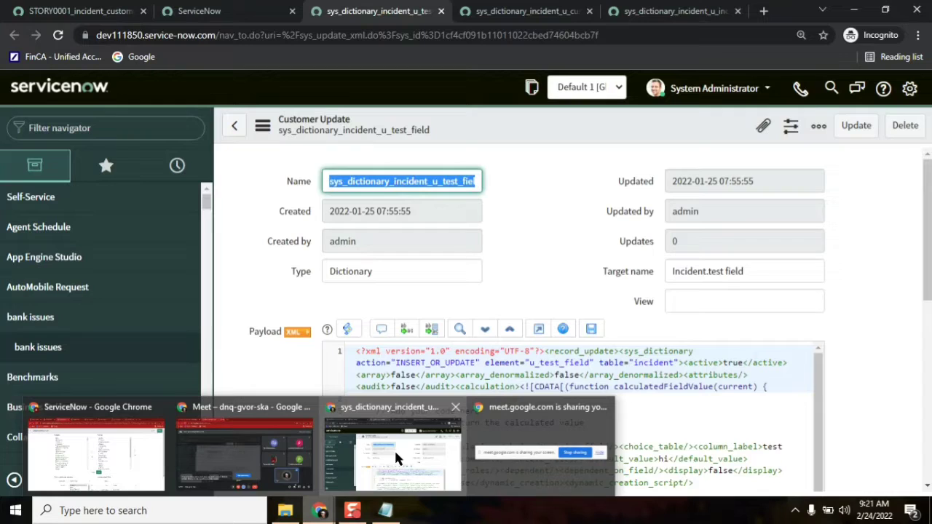
left_click(394, 449)
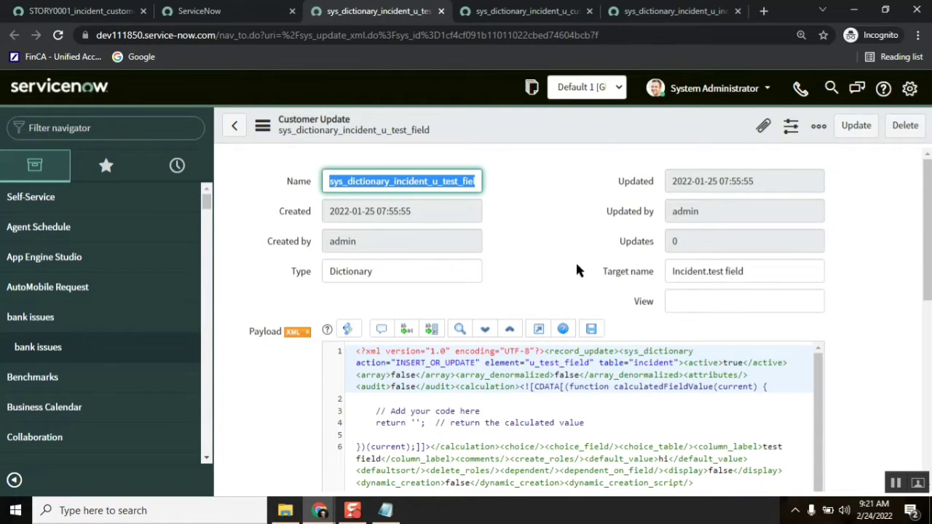
left_click(320, 510)
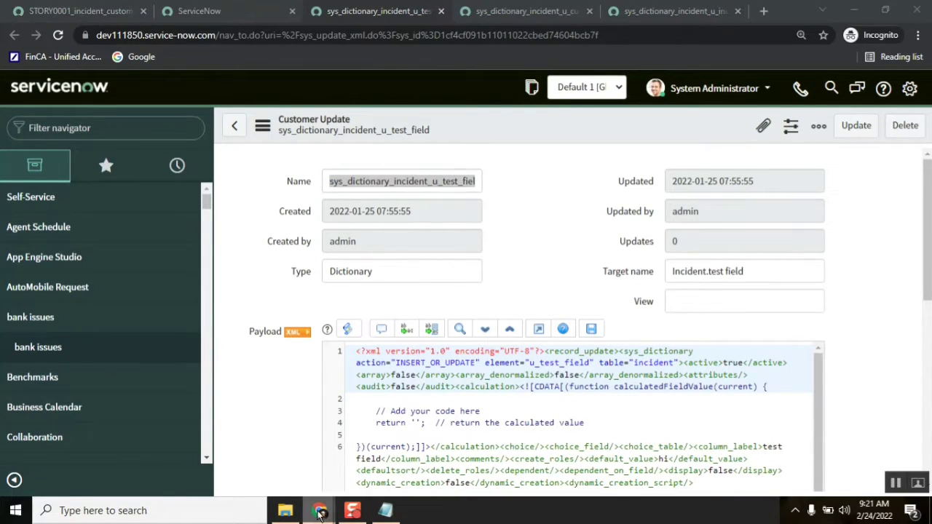
- Recheck the preview errors, review the dev109626 form layout's selected fields to the end, and switch to the dev111850 layout
left_click(121, 8)
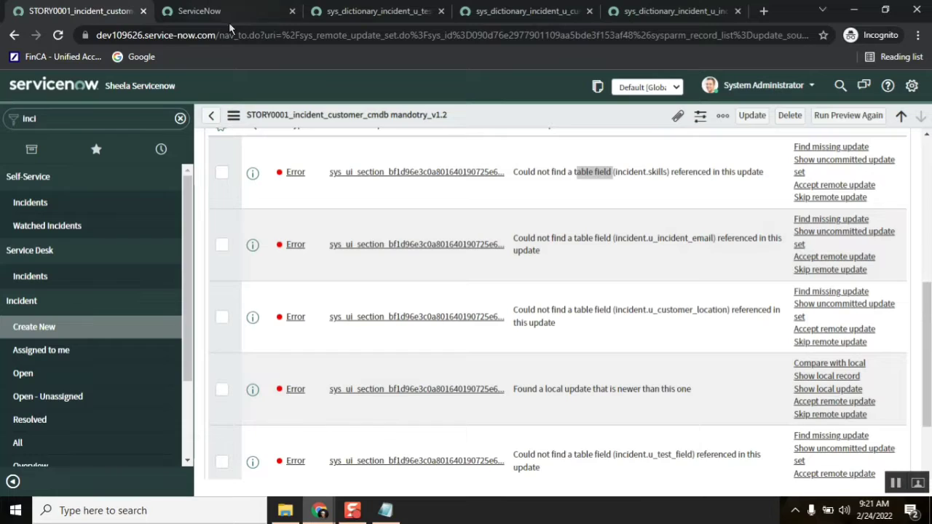
left_click(222, 12)
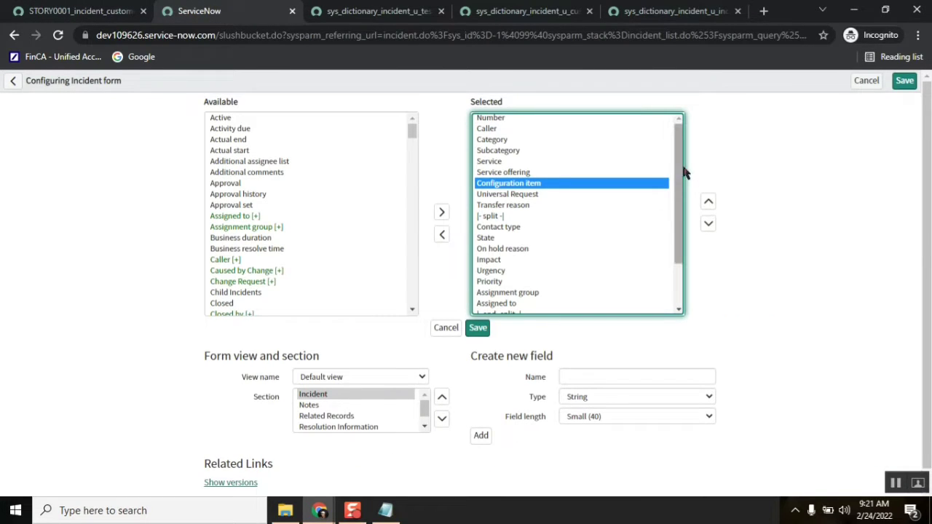
left_click_drag(677, 226, 677, 267)
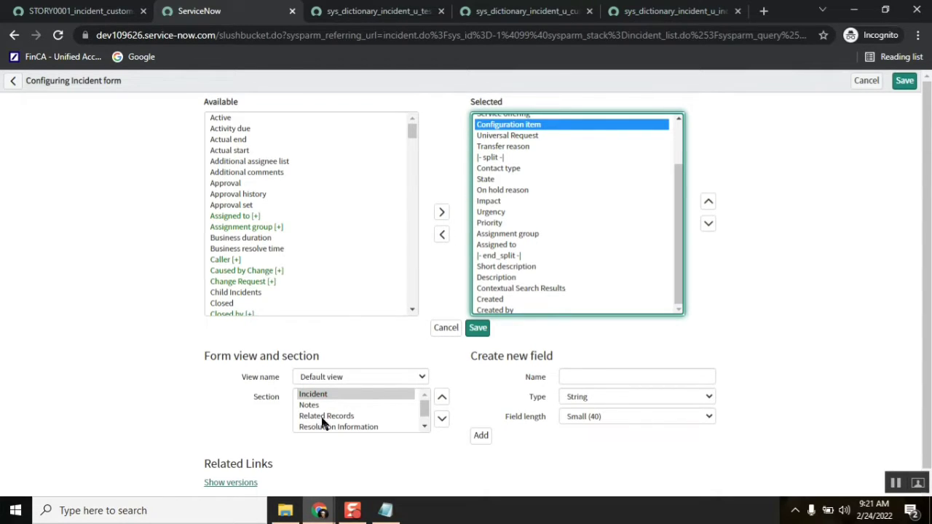
mouse_move(318, 510)
left_click(87, 456)
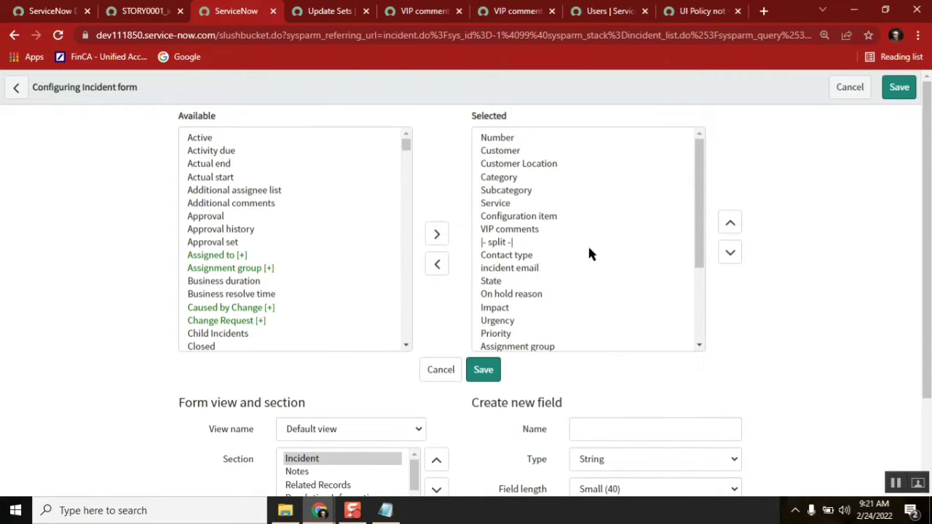
- Examine the test field, Skills and incident email entries among the selected fields of the dev111850 incident form layout
left_click_drag(703, 167, 570, 348)
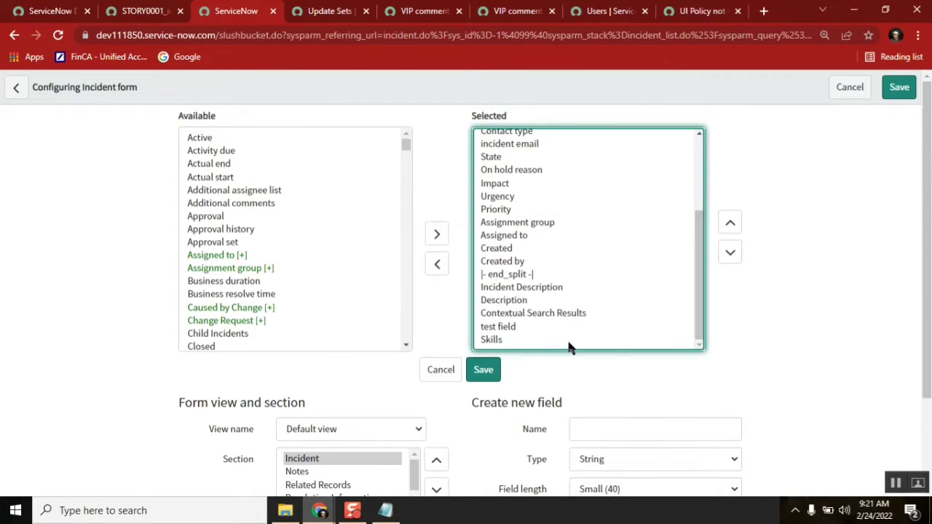
left_click(509, 328)
left_click(507, 340)
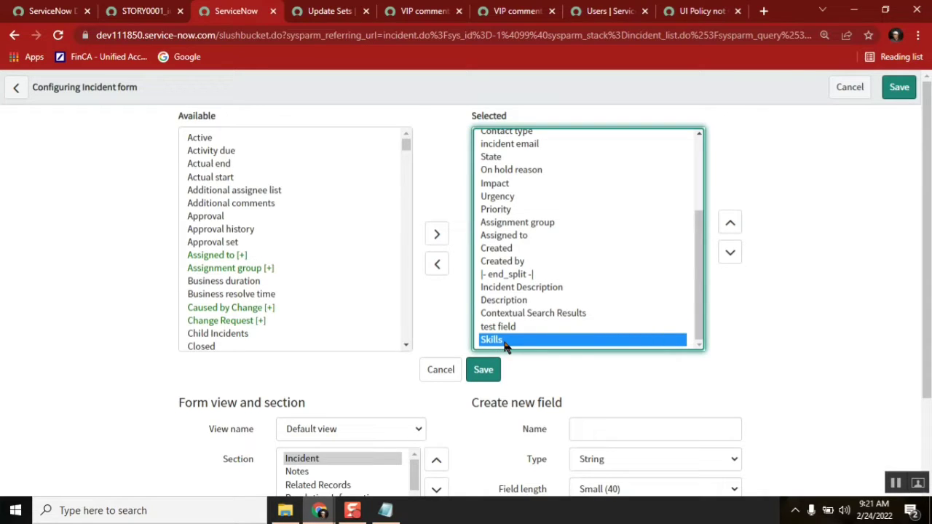
left_click(500, 329)
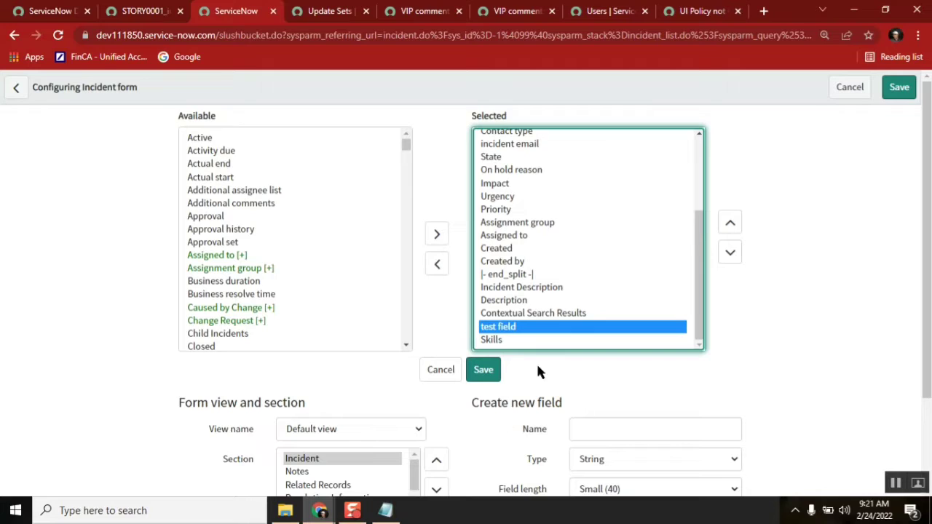
left_click(503, 341)
left_click(523, 144)
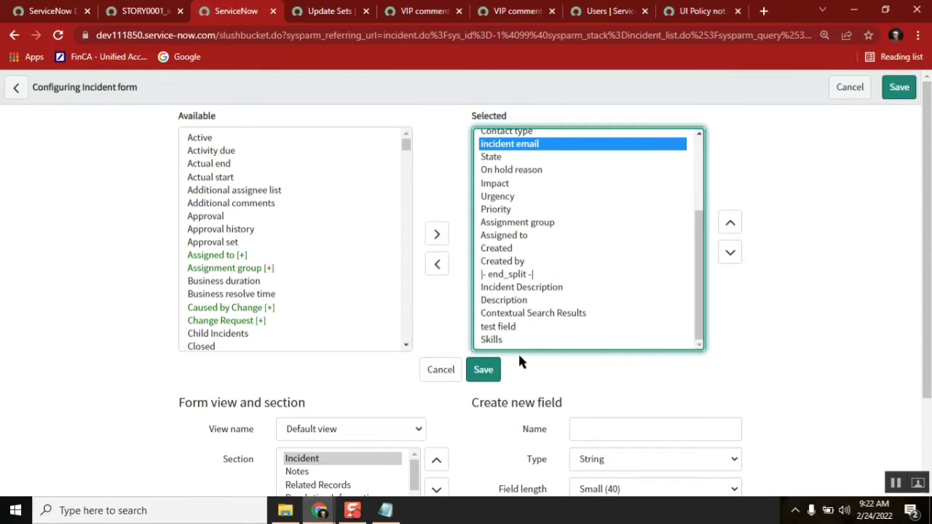
- Check the dev109626 form layout's selected fields against the customer updates for u_test_field, u_customer_location and u_incident_email
mouse_move(315, 513)
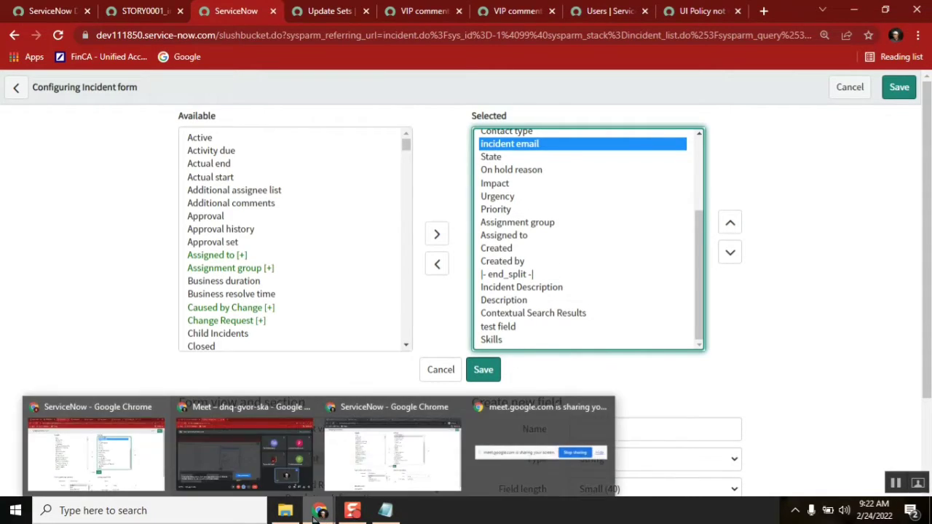
left_click(366, 464)
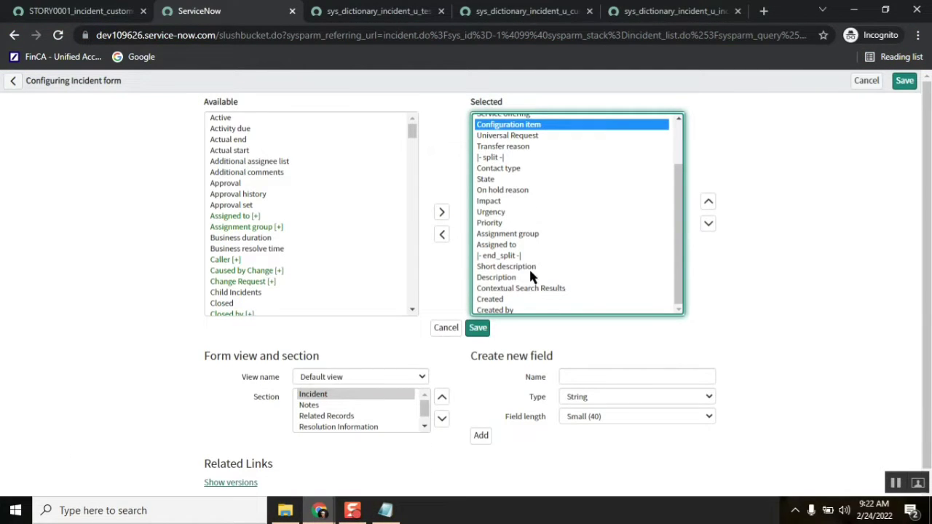
left_click(490, 300)
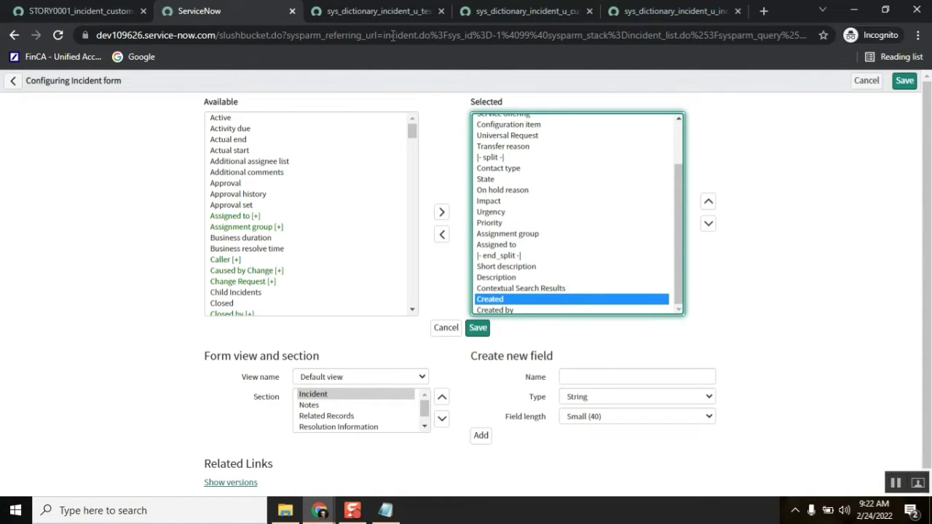
left_click(393, 13)
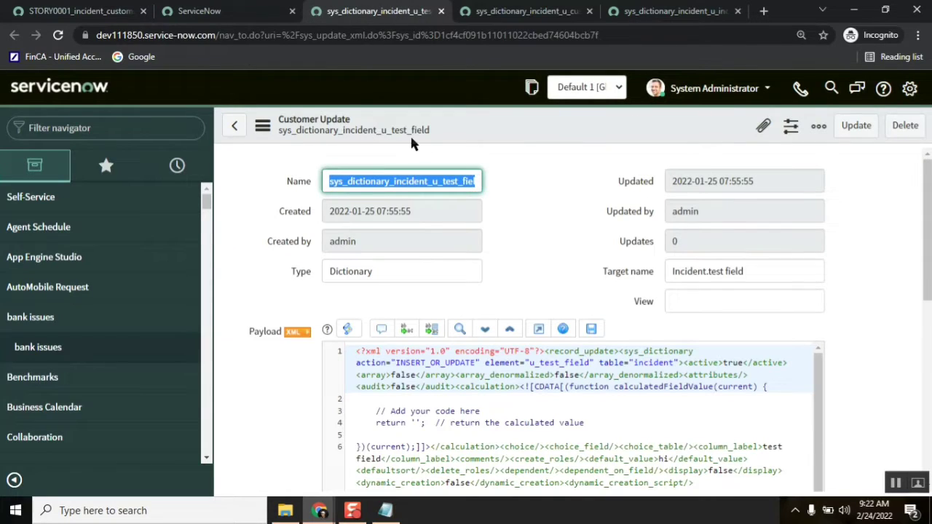
left_click(520, 16)
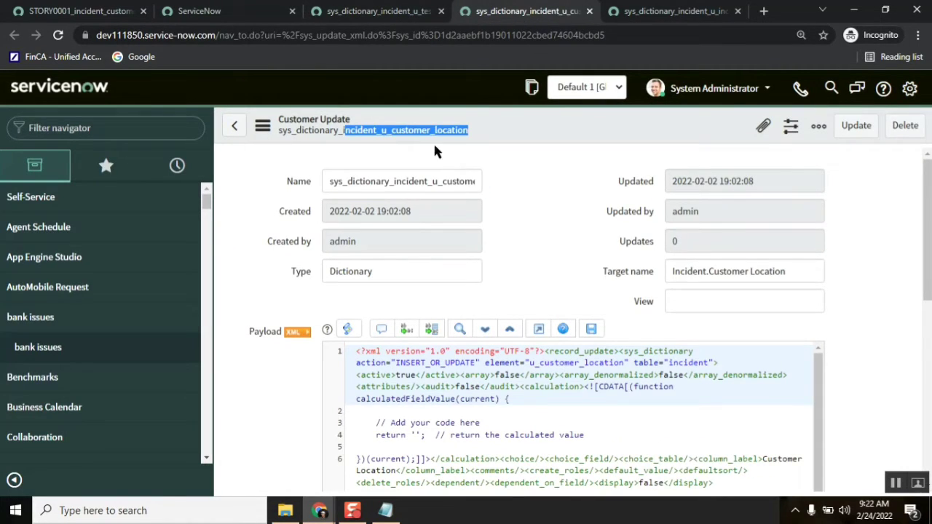
key("ctrl+Tab")
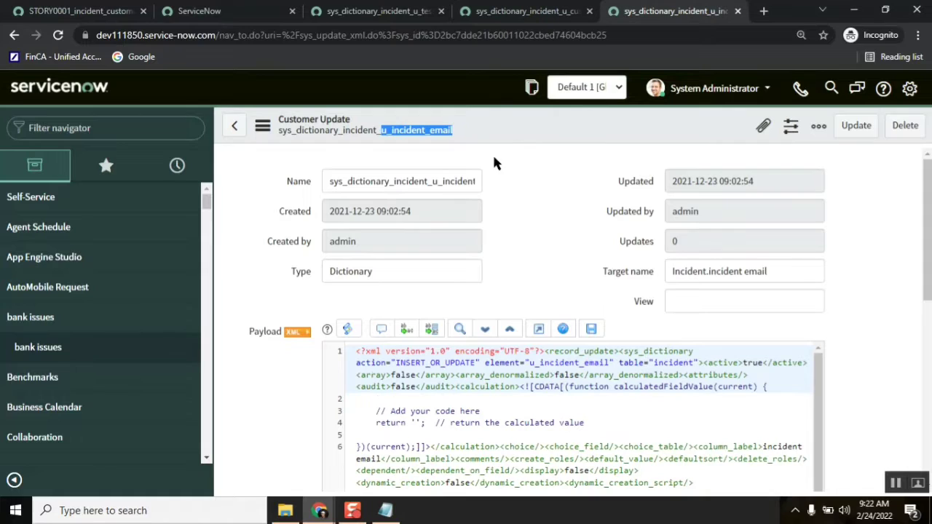
left_click(201, 13)
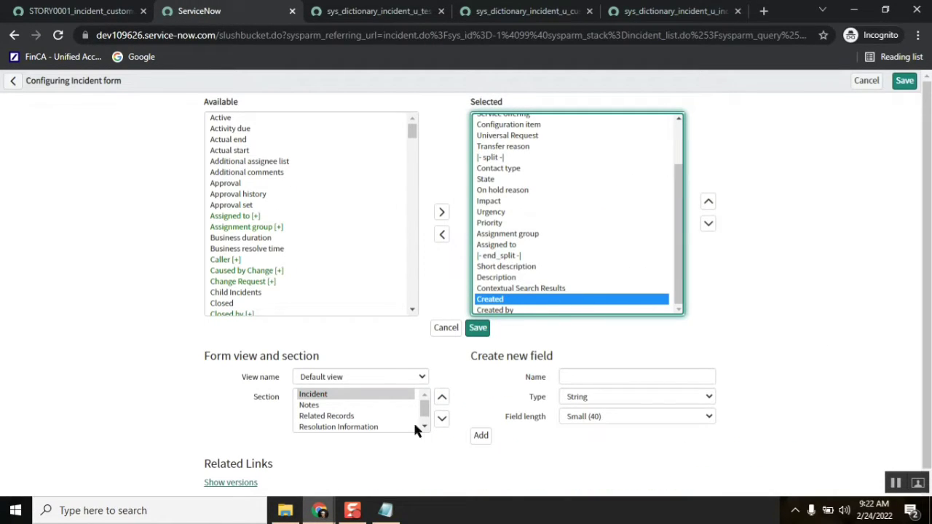
- Review Customer Location, incident email, test field and Skills in the dev111850 form layout, and return to the dev109626 layout for comparison
left_click(320, 510)
left_click(115, 447)
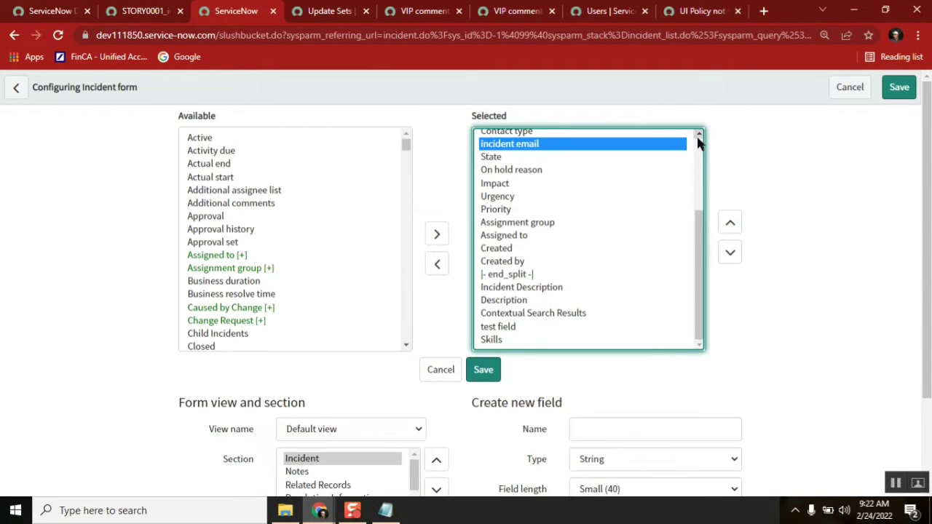
scroll(696, 139, "up", 3)
left_click(529, 166)
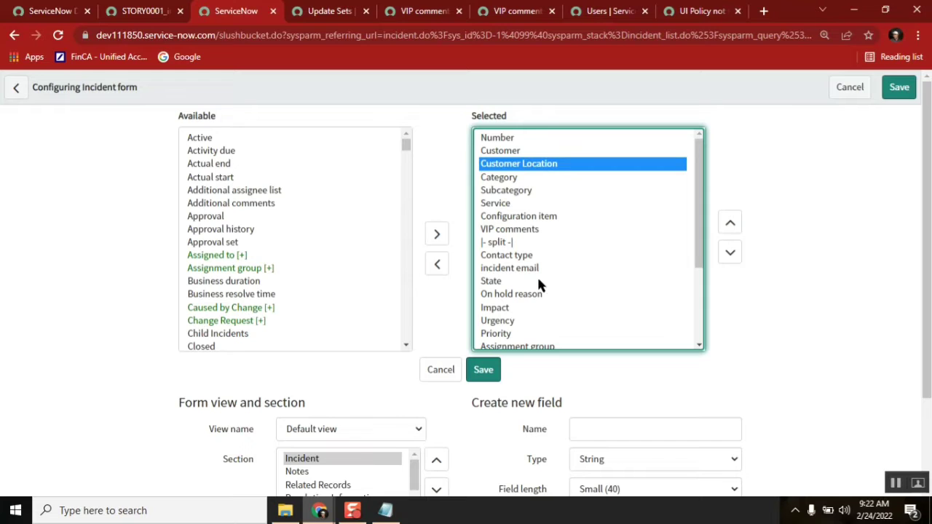
left_click(516, 269)
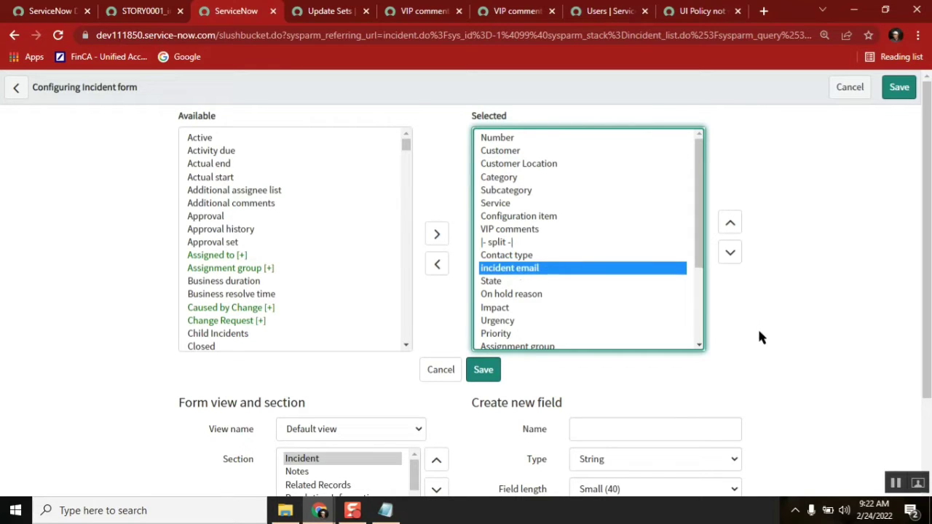
scroll(701, 345, "down", 5)
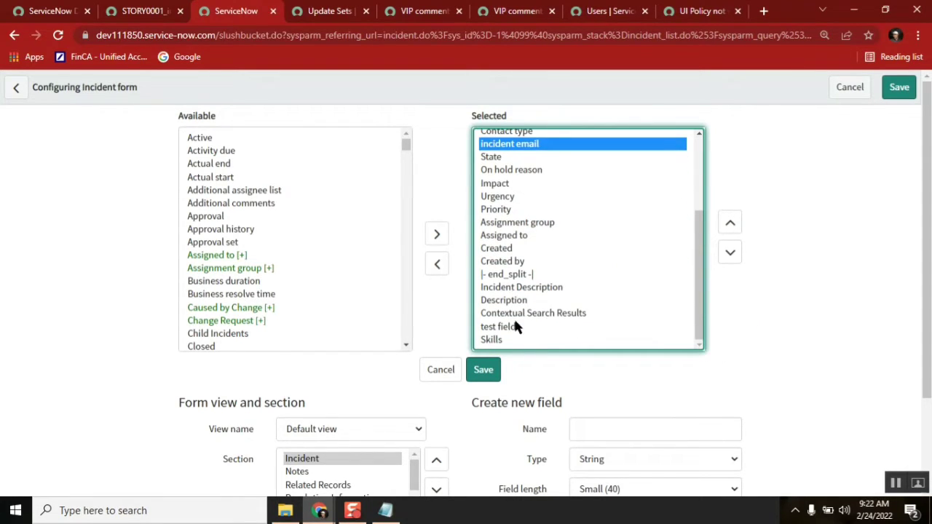
left_click(507, 327)
left_click(493, 340)
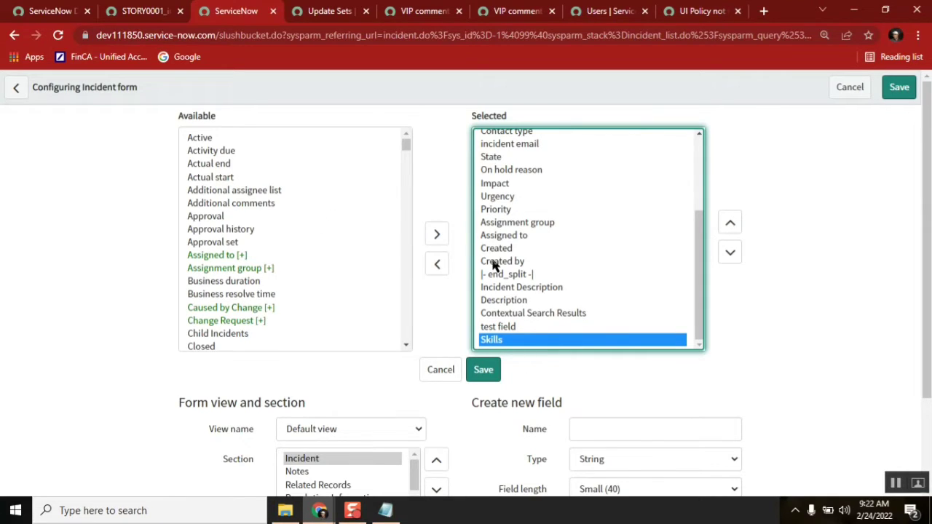
mouse_move(307, 506)
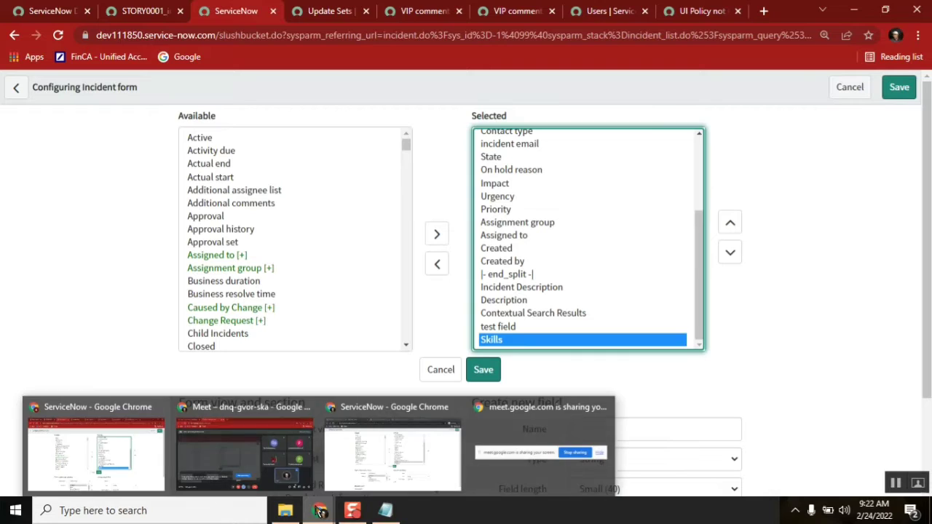
left_click(393, 447)
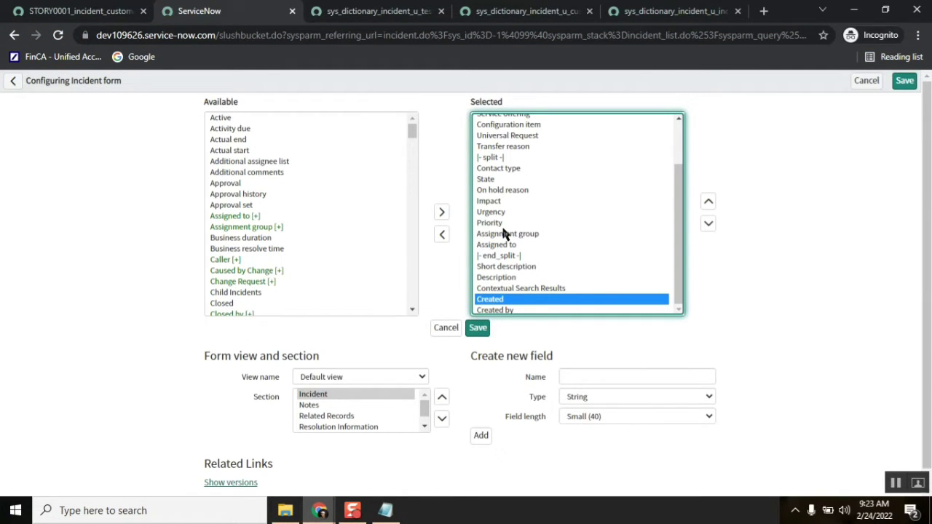
- Accept the remote update for the incident.skills preview error in the STORY0001 update set and dismiss the resulting messages
left_click(125, 13)
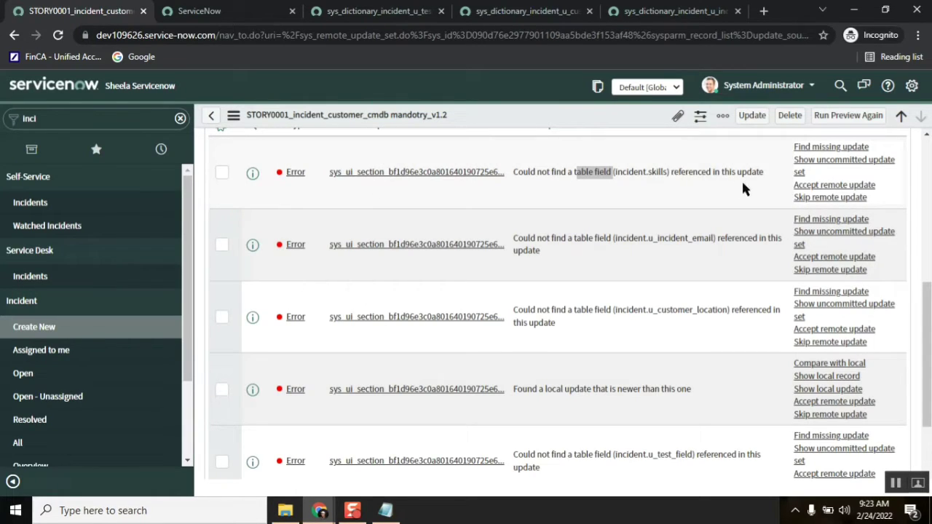
left_click(831, 186)
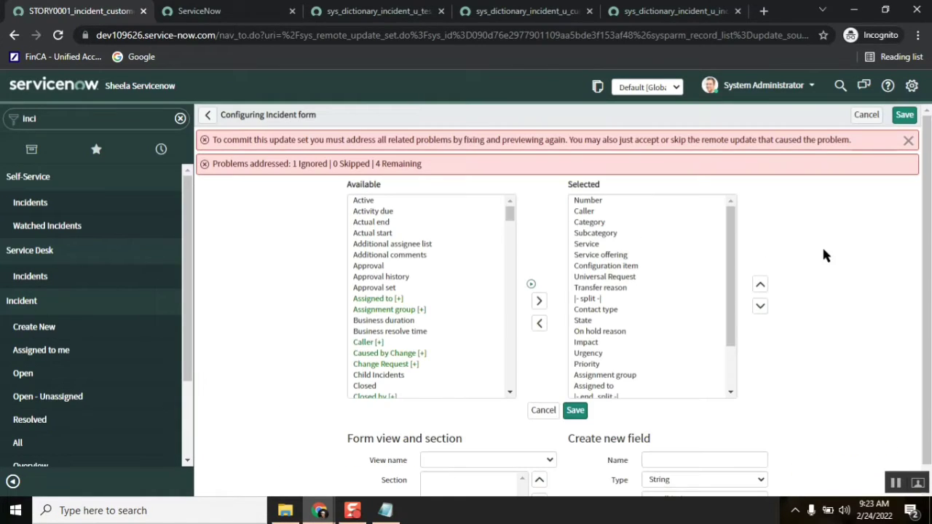
left_click(907, 138)
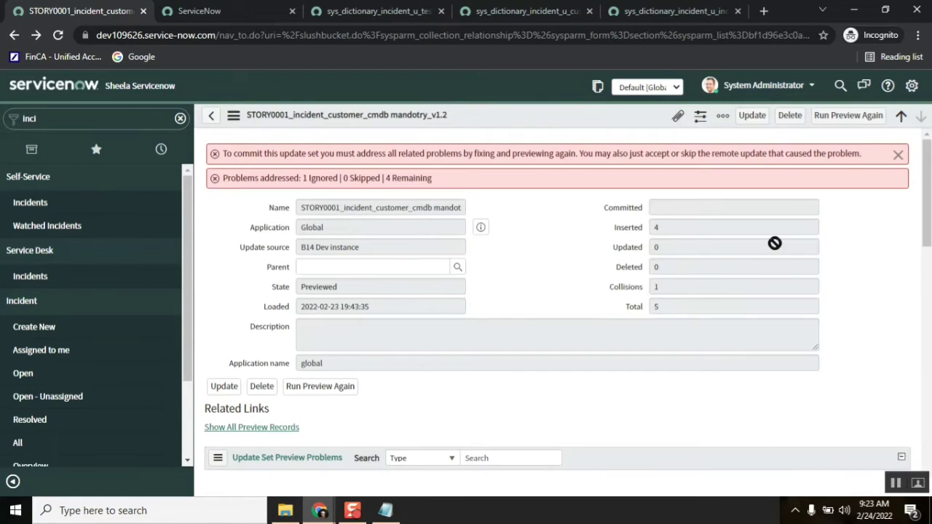
left_click(898, 152)
- Accept the remote update for all remaining preview problems at once, dismiss the notices, and review the update set's customer updates
left_click_drag(928, 170, 929, 386)
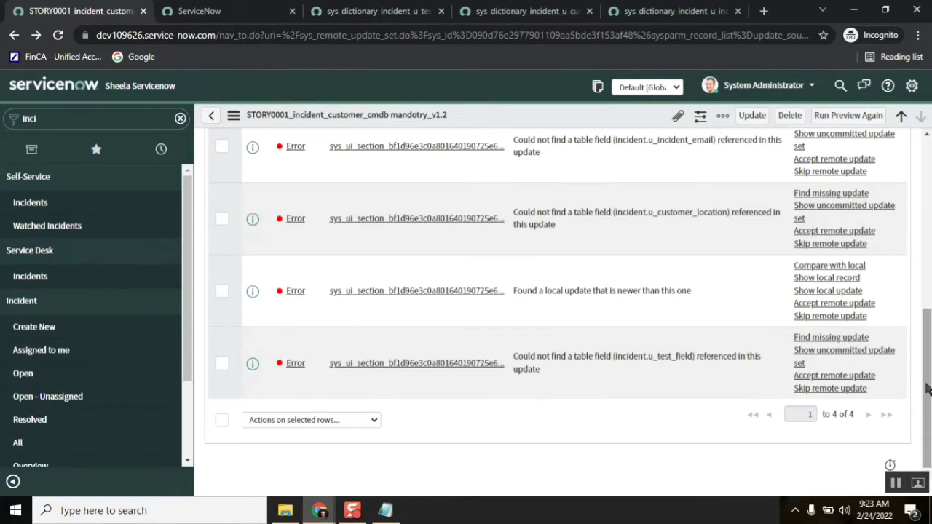
left_click(222, 418)
left_click(332, 420)
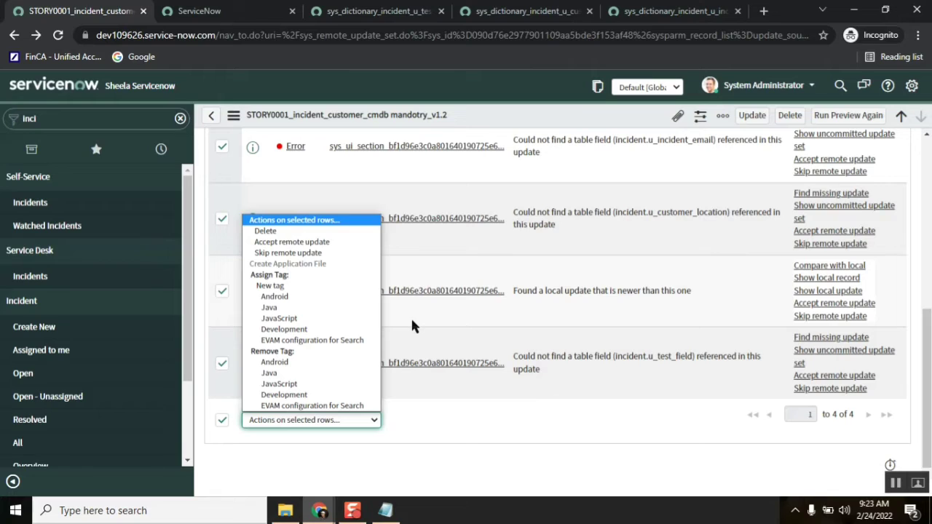
left_click(309, 242)
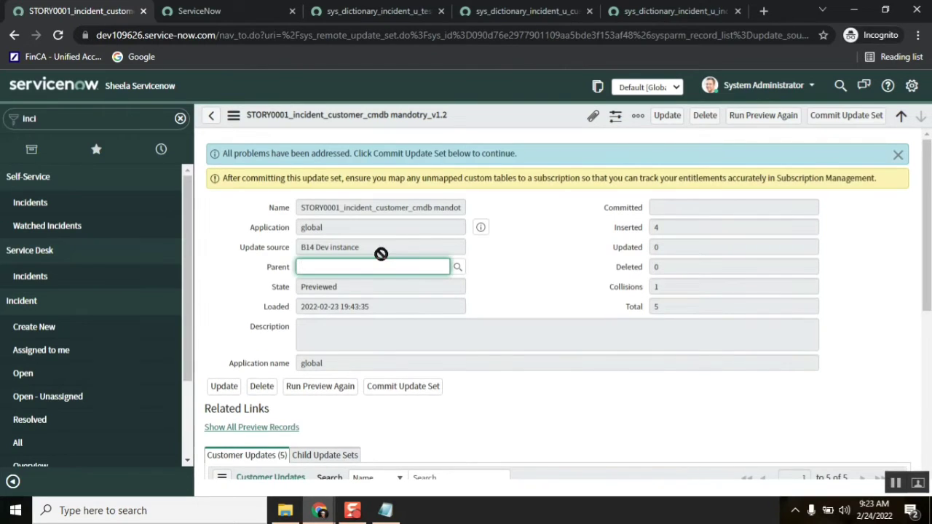
left_click(898, 156)
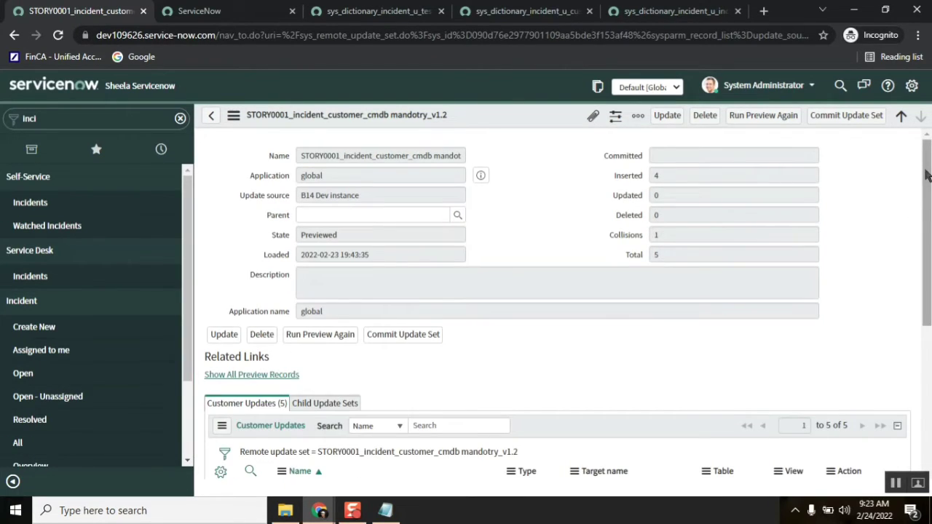
scroll(928, 376, "down", 4)
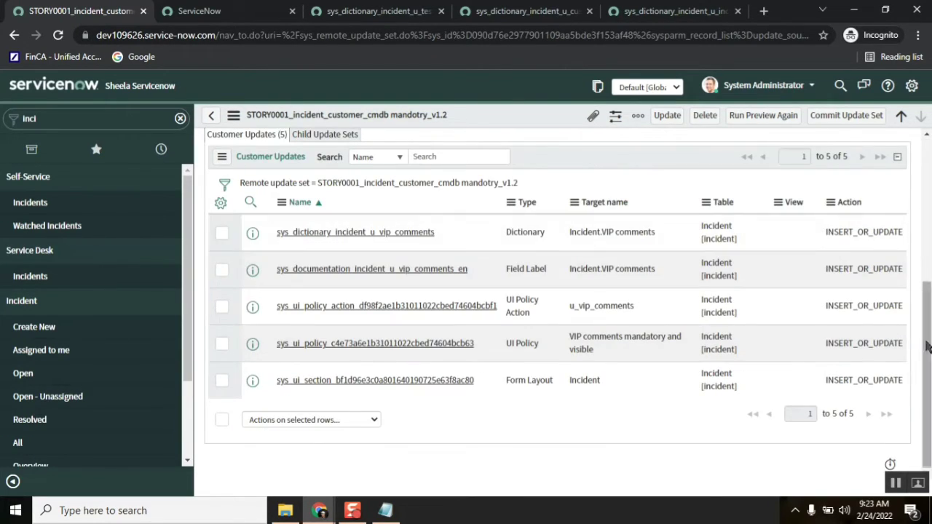
scroll(922, 214, "up", 4)
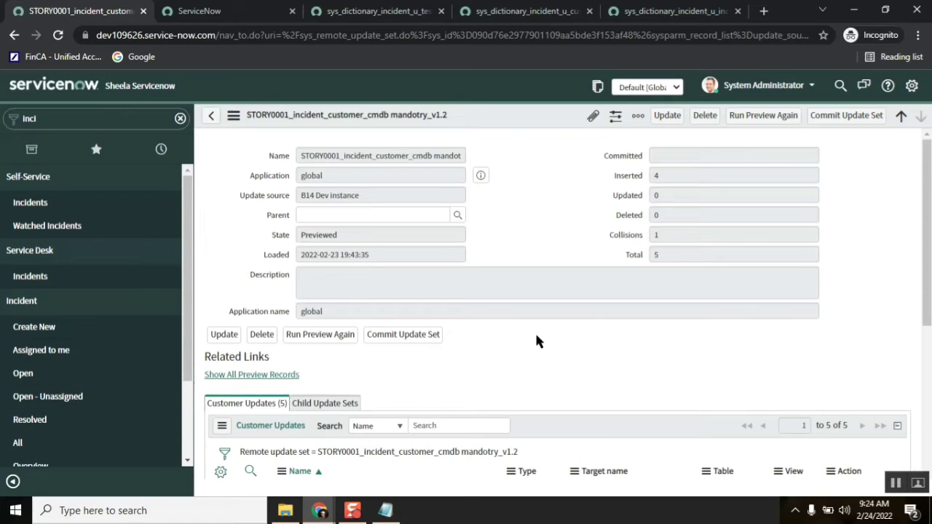
- Close the customer update tabs for u_test_field, u_customer_location and u_incident_email
left_click(397, 16)
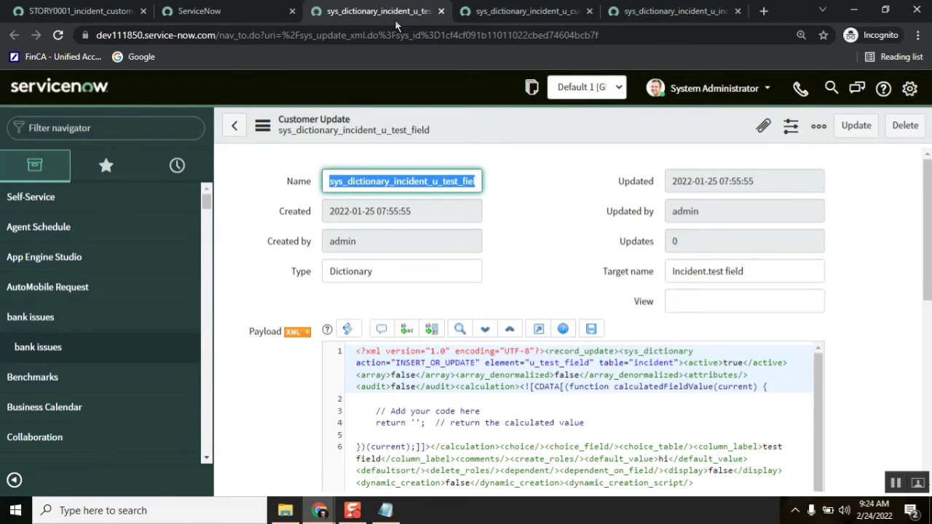
left_click(440, 12)
left_click(440, 12)
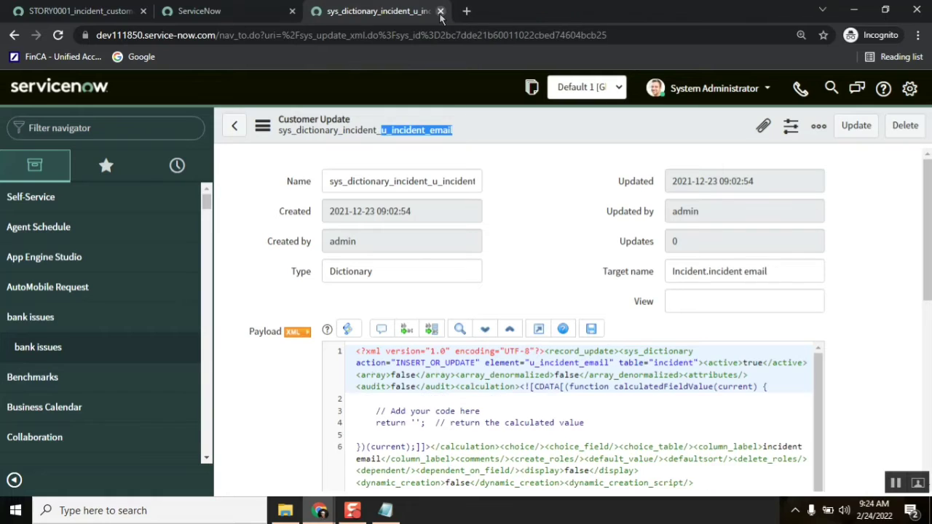
left_click(441, 12)
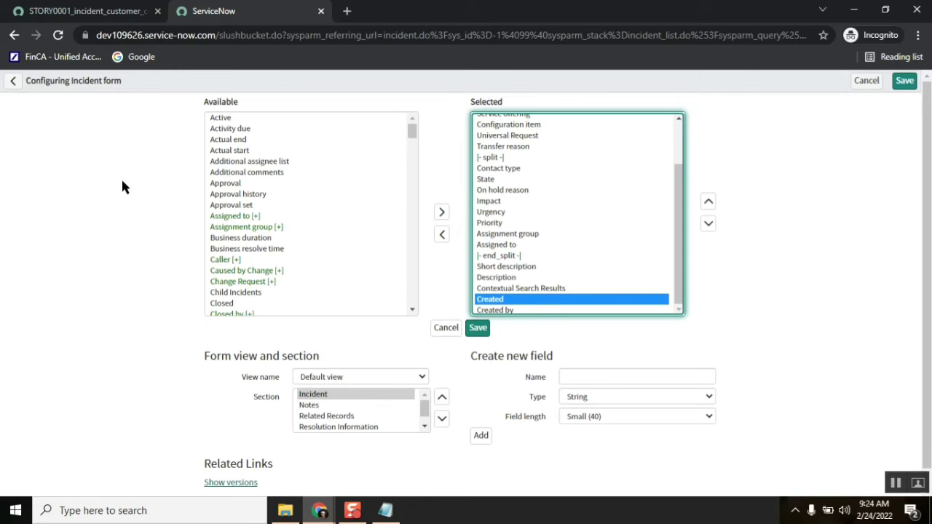
- Cancel the incident form configuration on dev111850 and close the form layout tab on dev109626
mouse_move(318, 510)
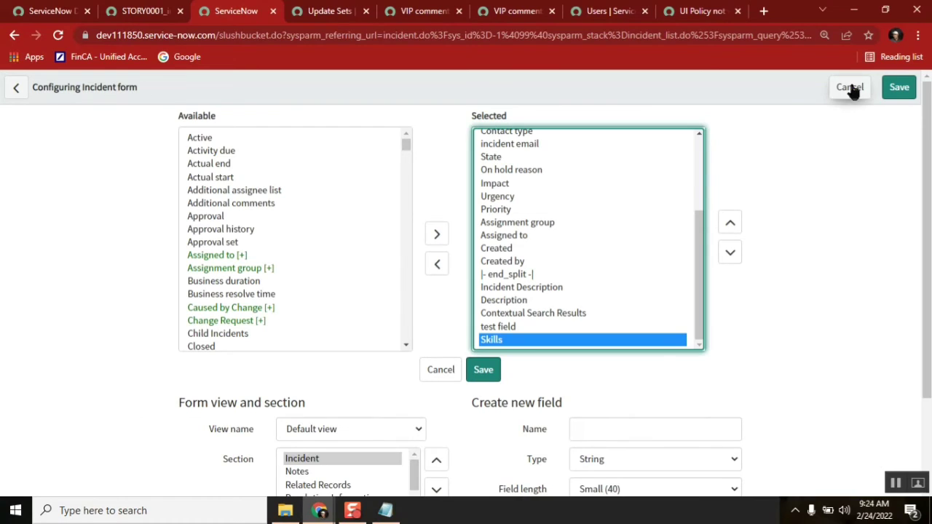
left_click(851, 87)
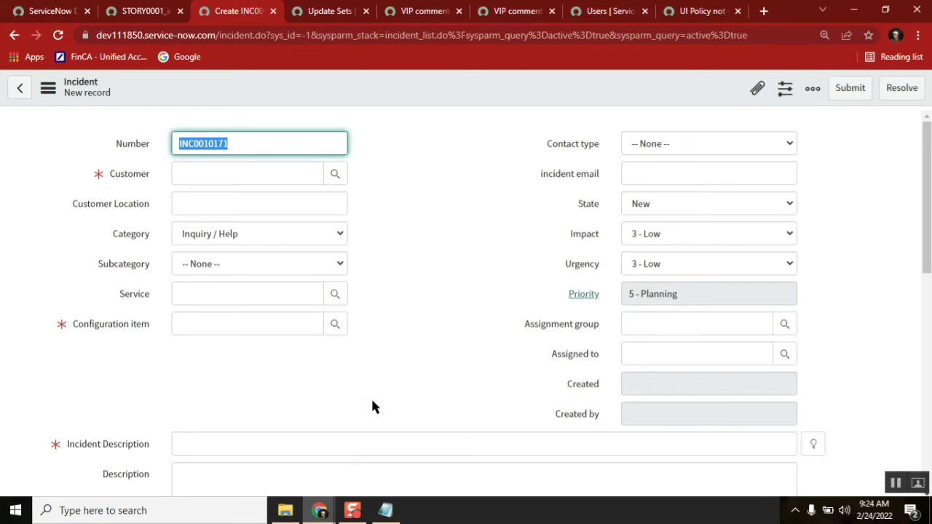
mouse_move(319, 510)
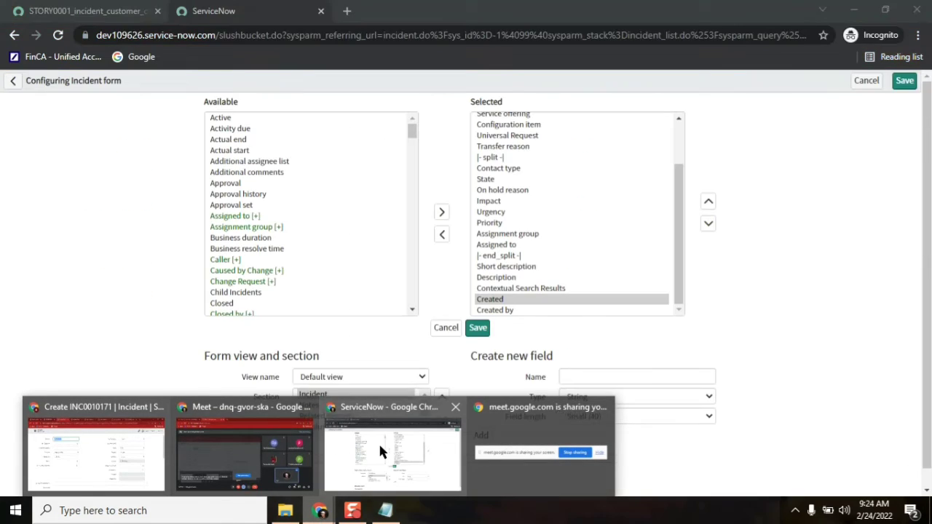
left_click(378, 441)
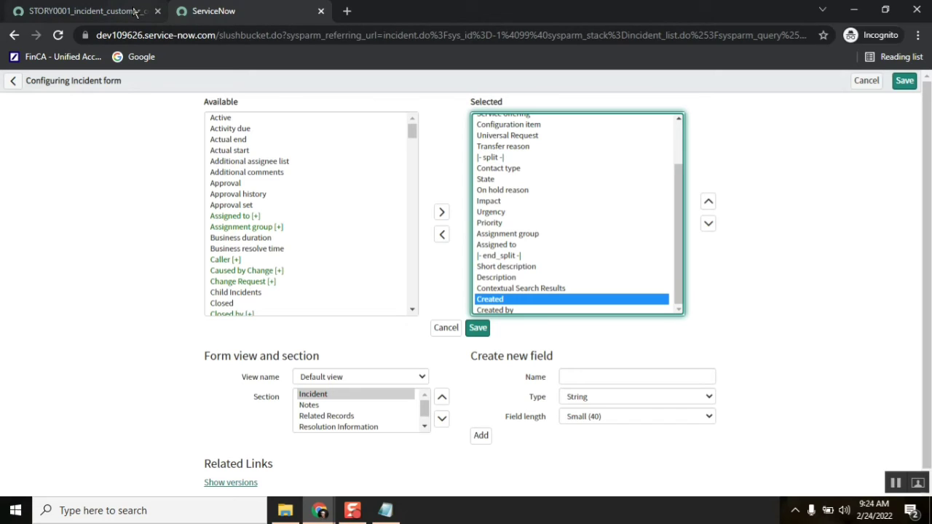
left_click(321, 12)
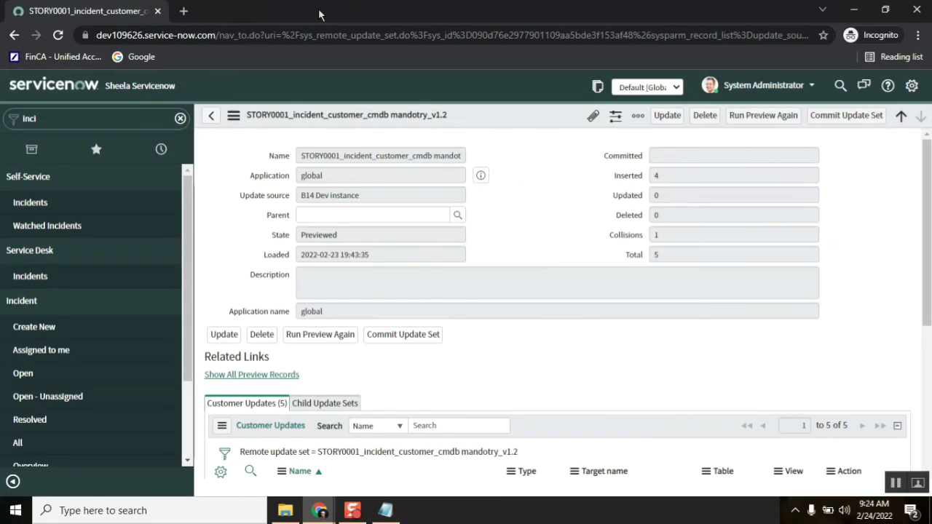